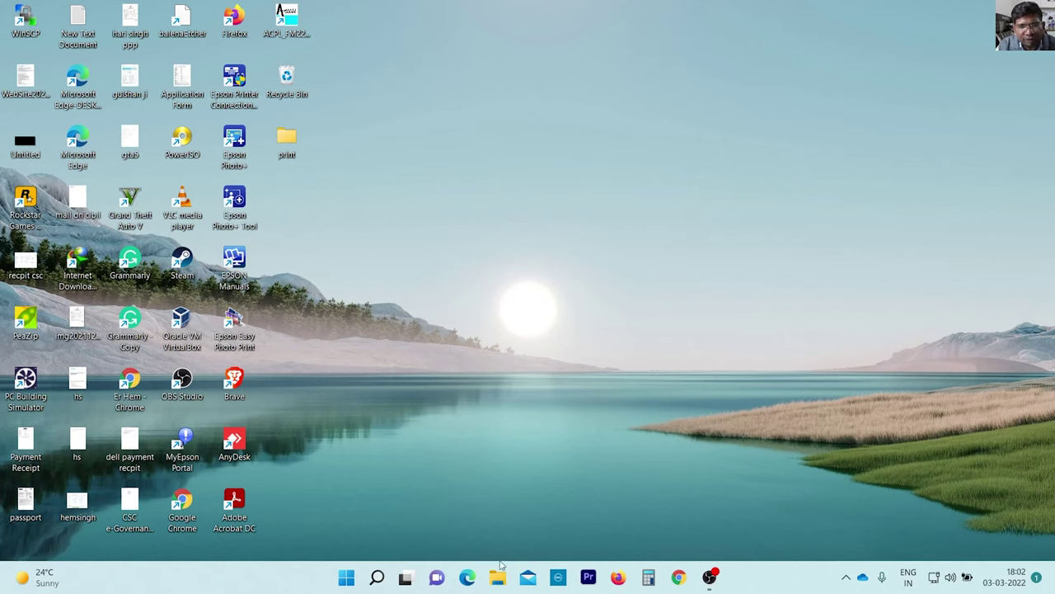
Open Disk Management through the management options of This PC and examine the partition layout of Disk 0 and Disk 1
left_click(497, 577)
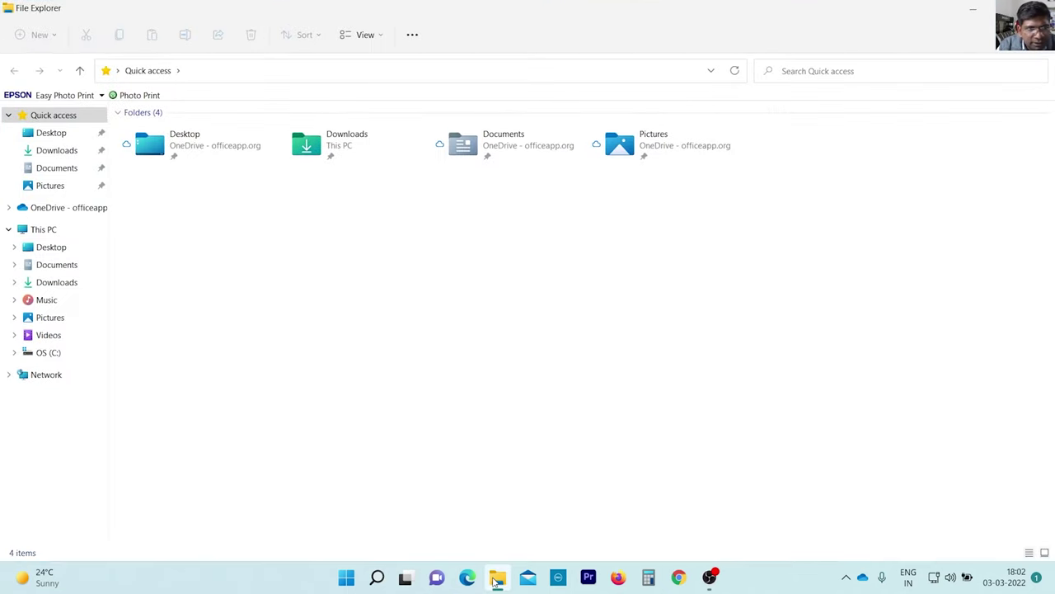
left_click(42, 235)
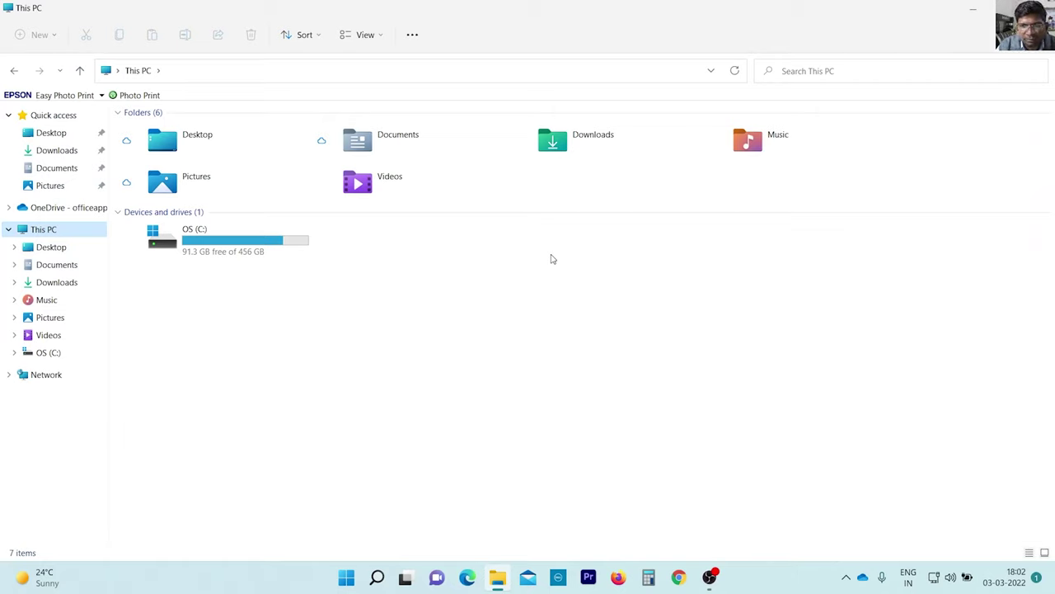
right_click(51, 233)
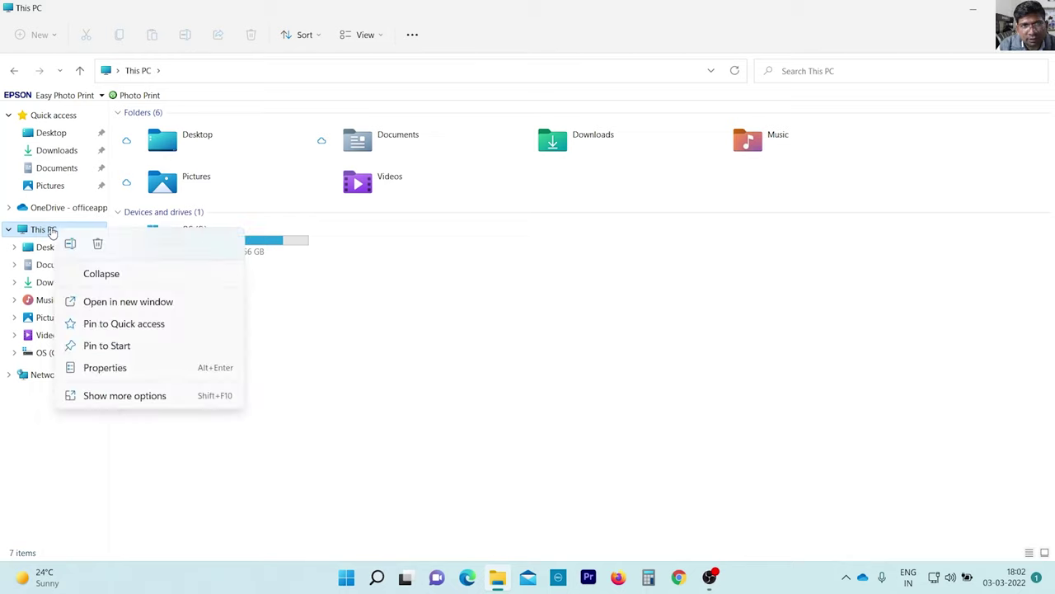
left_click(105, 398)
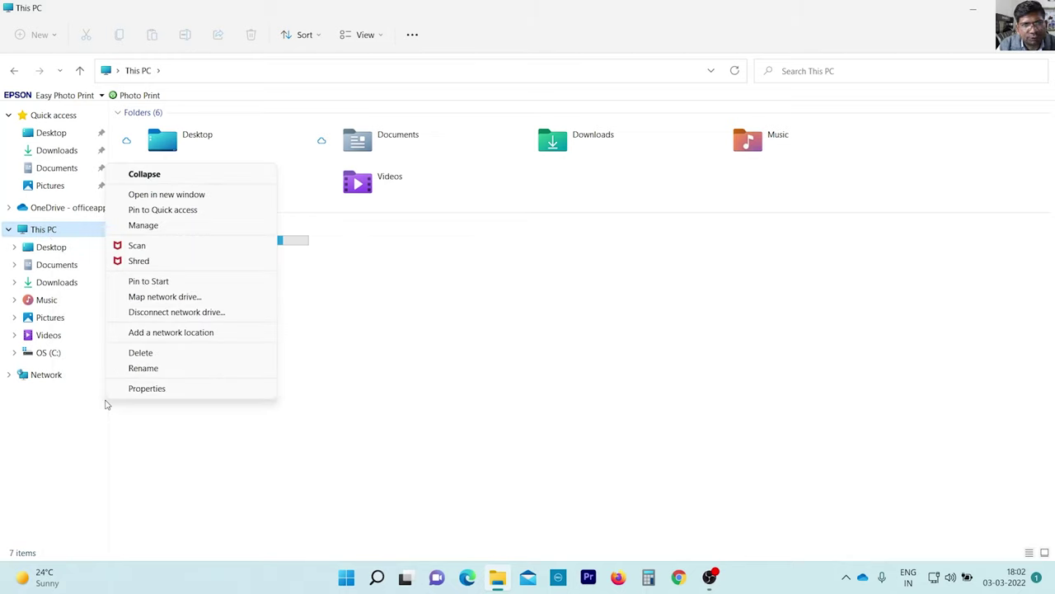
left_click(163, 227)
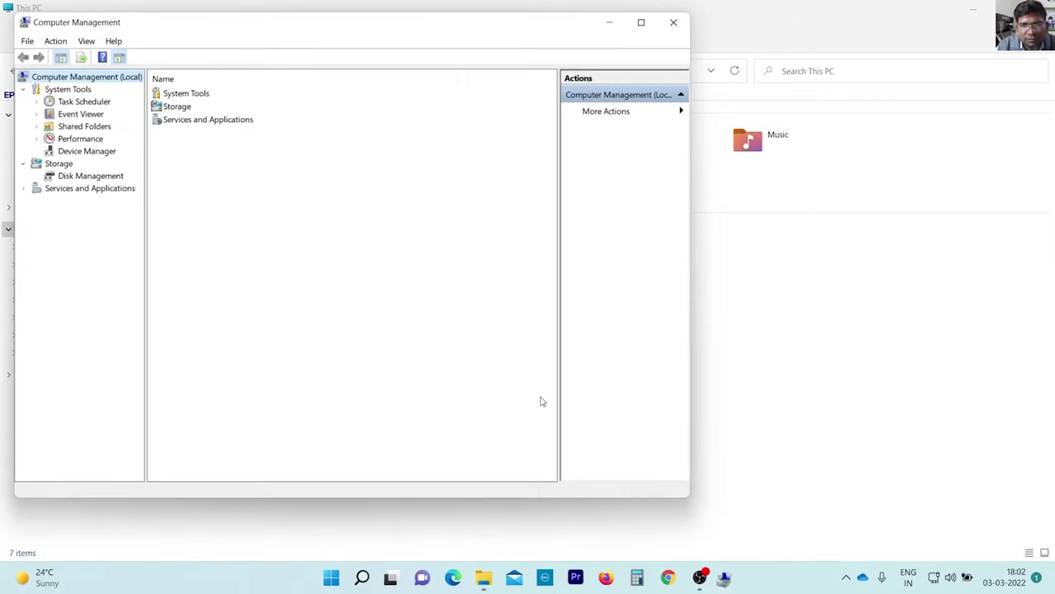
left_click(94, 177)
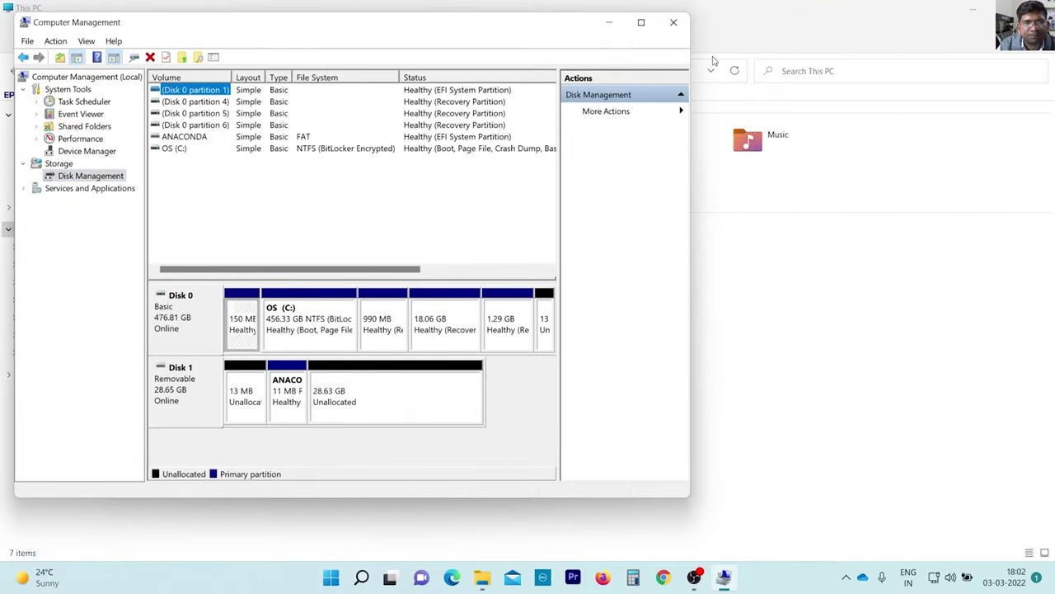
left_click(640, 23)
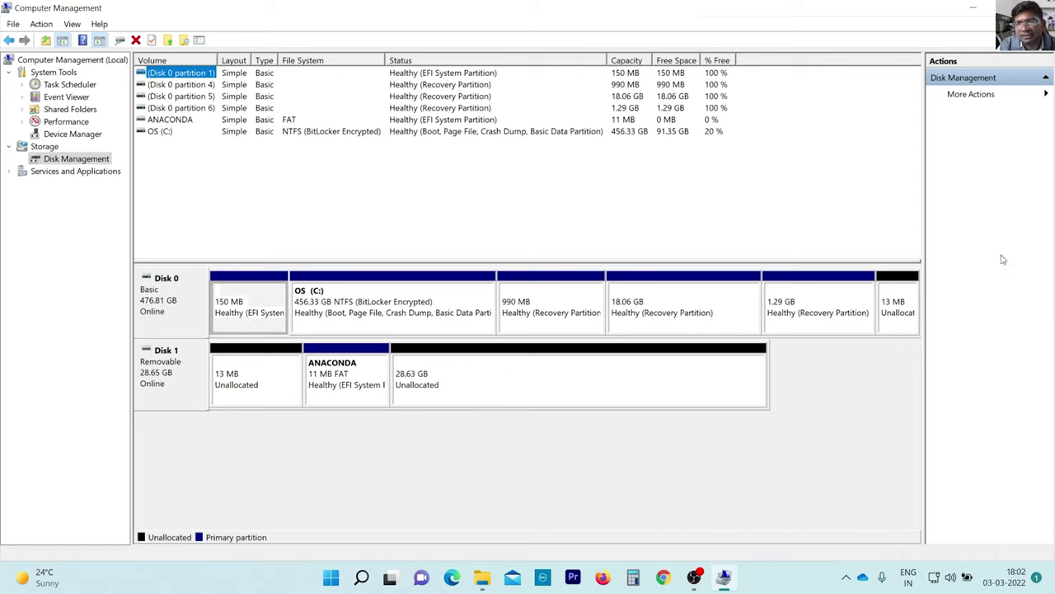
left_click(980, 9)
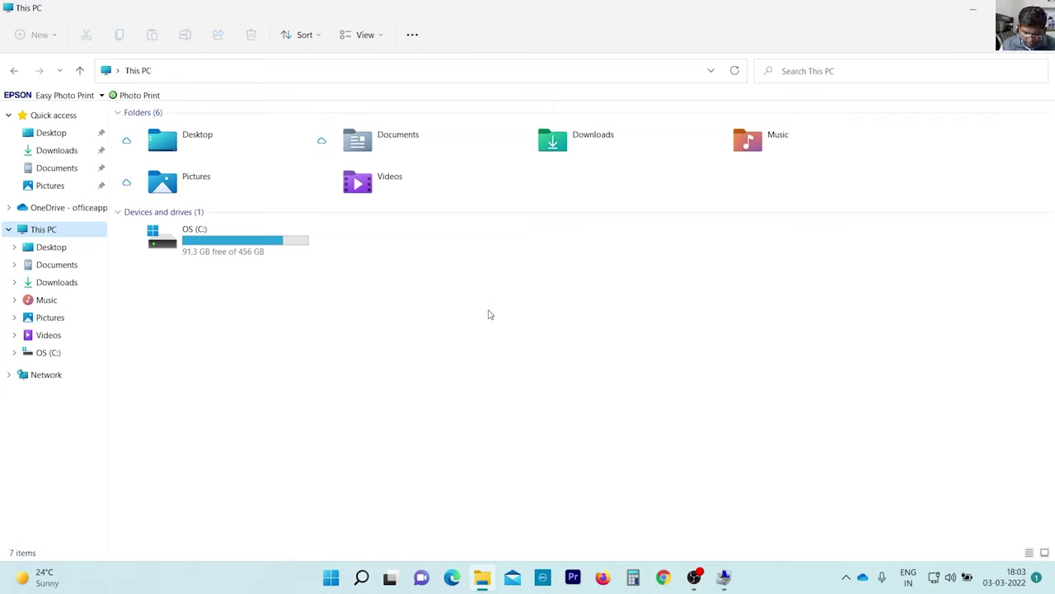
right_click(42, 234)
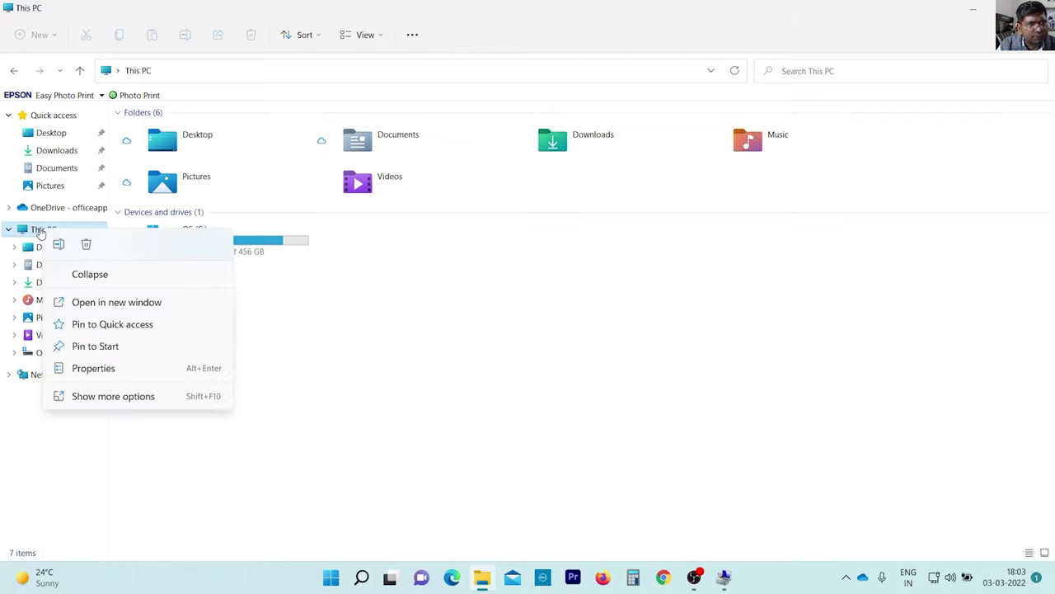
left_click(122, 396)
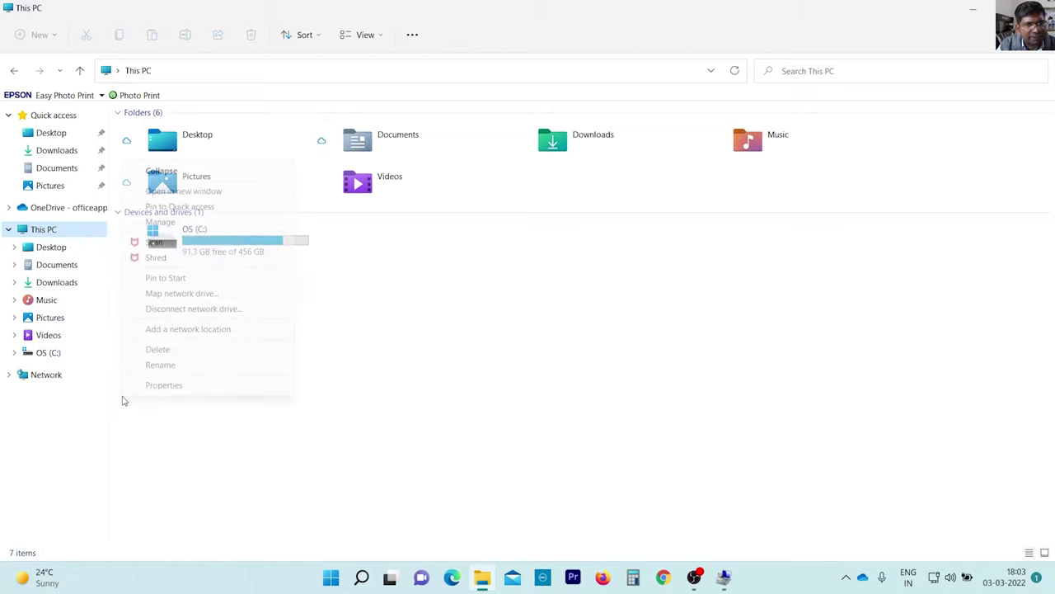
left_click(182, 363)
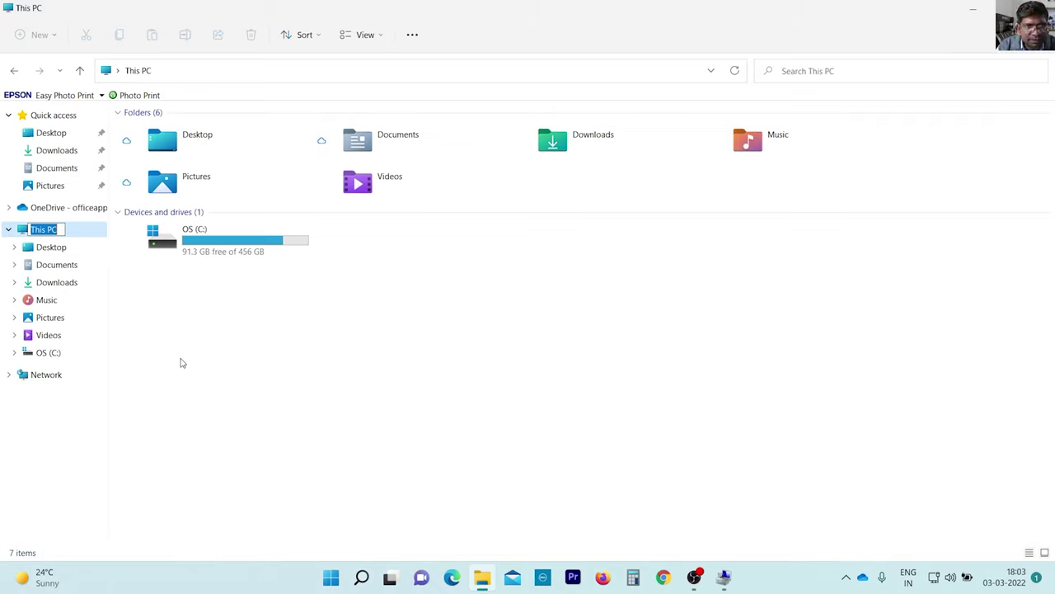
key("Escape")
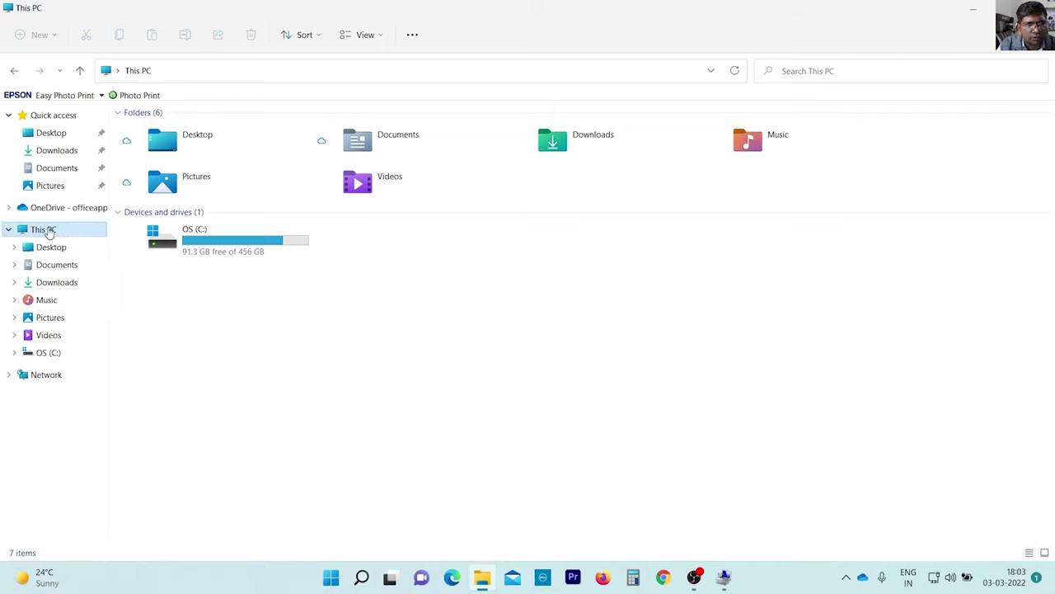
Open a new Computer Management window from This PC and show Disk Management in it
right_click(48, 230)
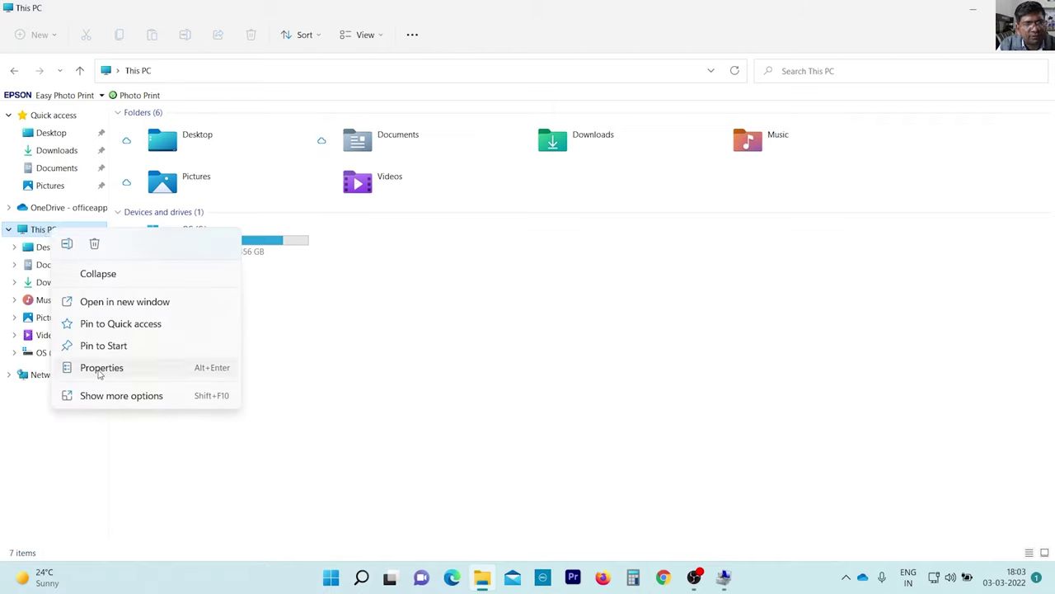
left_click(112, 397)
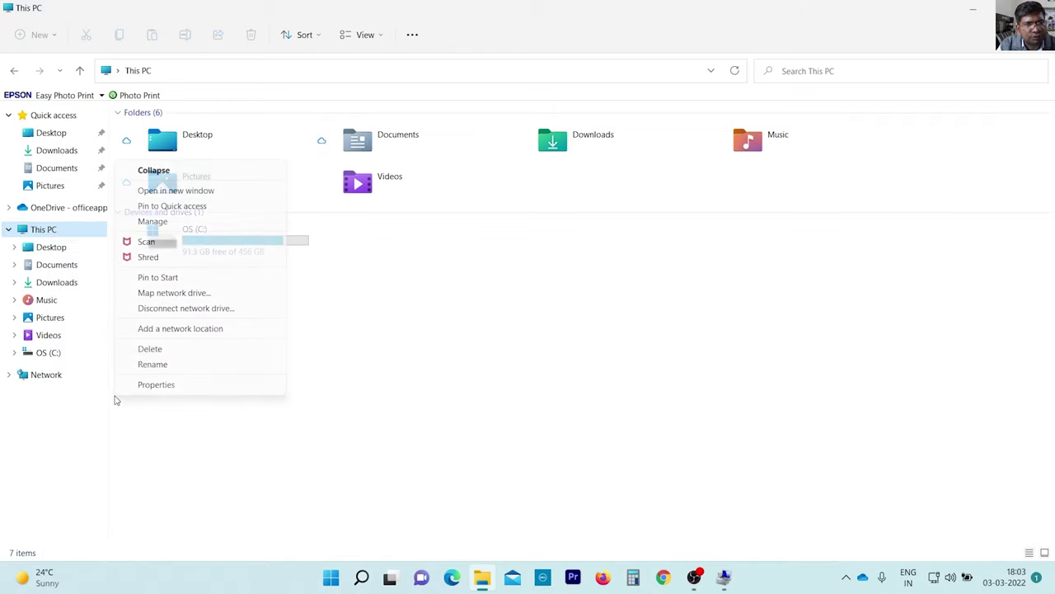
left_click(164, 223)
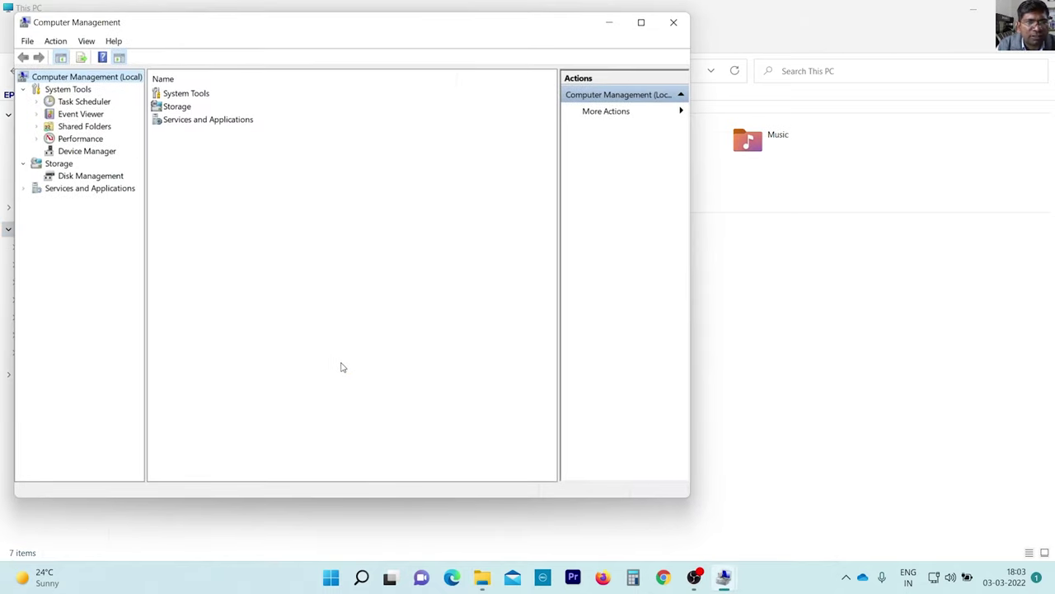
left_click(79, 177)
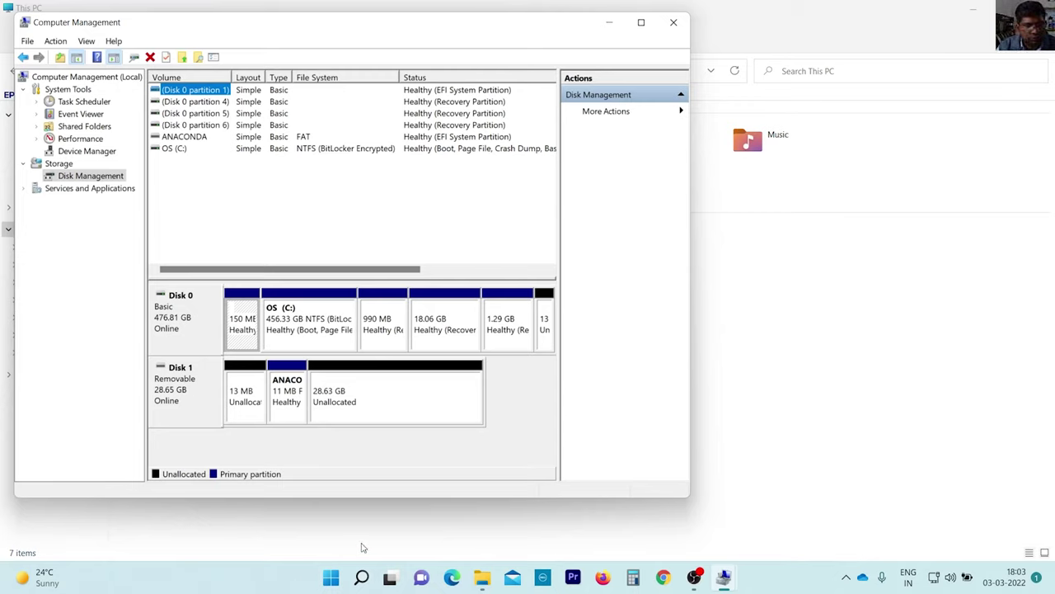
Search for cmd, run Command Prompt as administrator and move its window clear of the Disk 1 partition layout
left_click(331, 577)
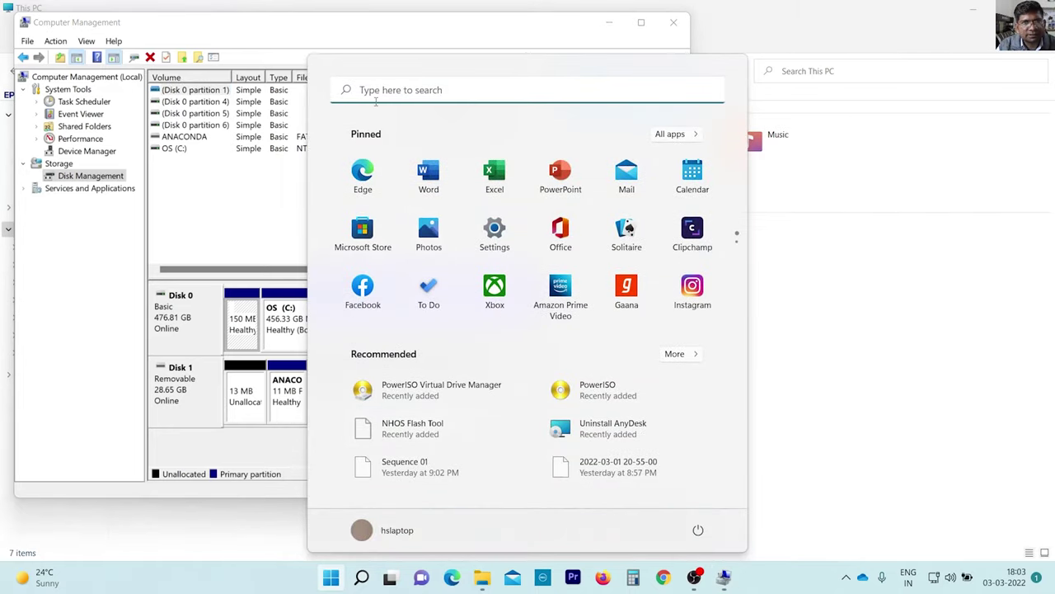
left_click(383, 93)
type("cmd")
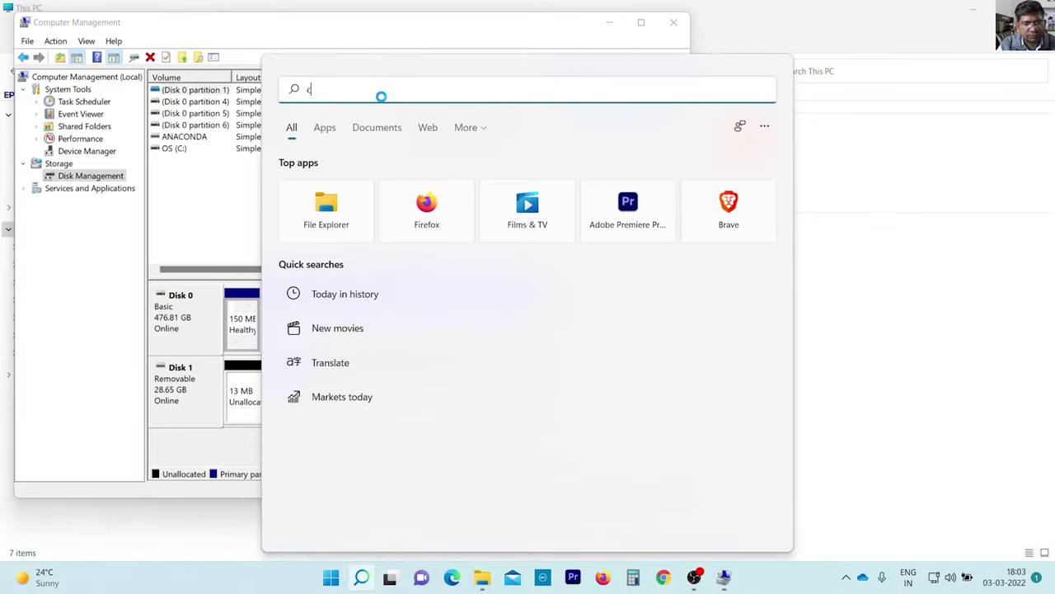
right_click(329, 204)
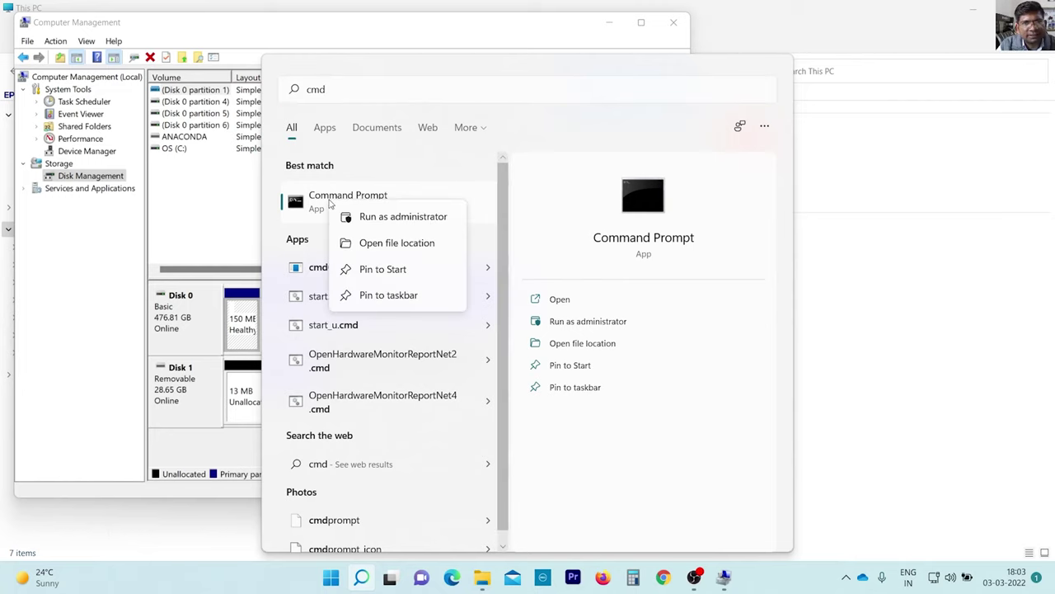
left_click(361, 219)
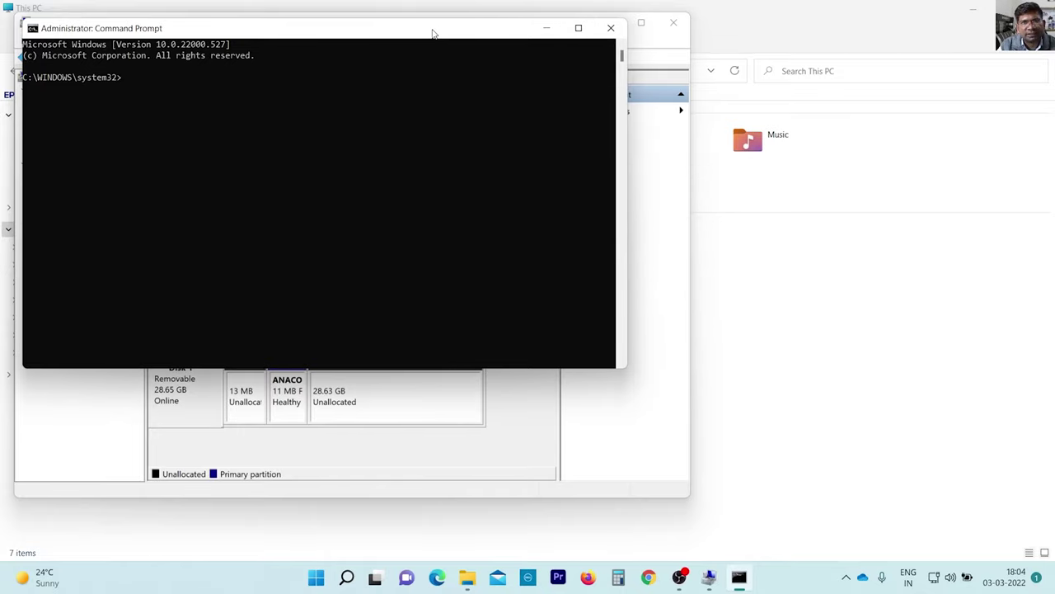
left_click_drag(432, 31, 903, 14)
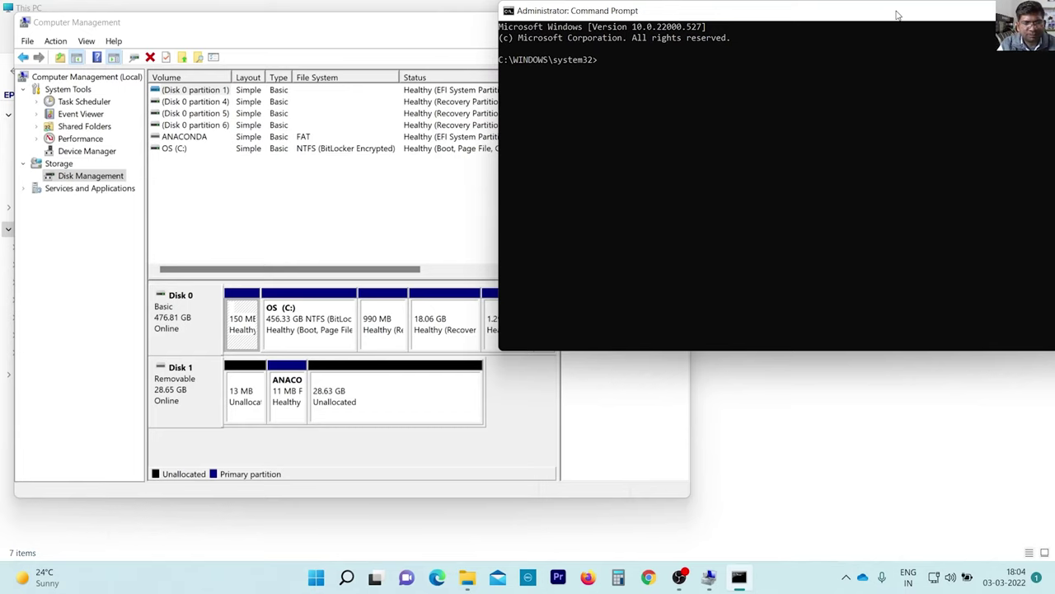
Start diskpart in the elevated Command Prompt and run list disk to list the computer's disks
type("disk")
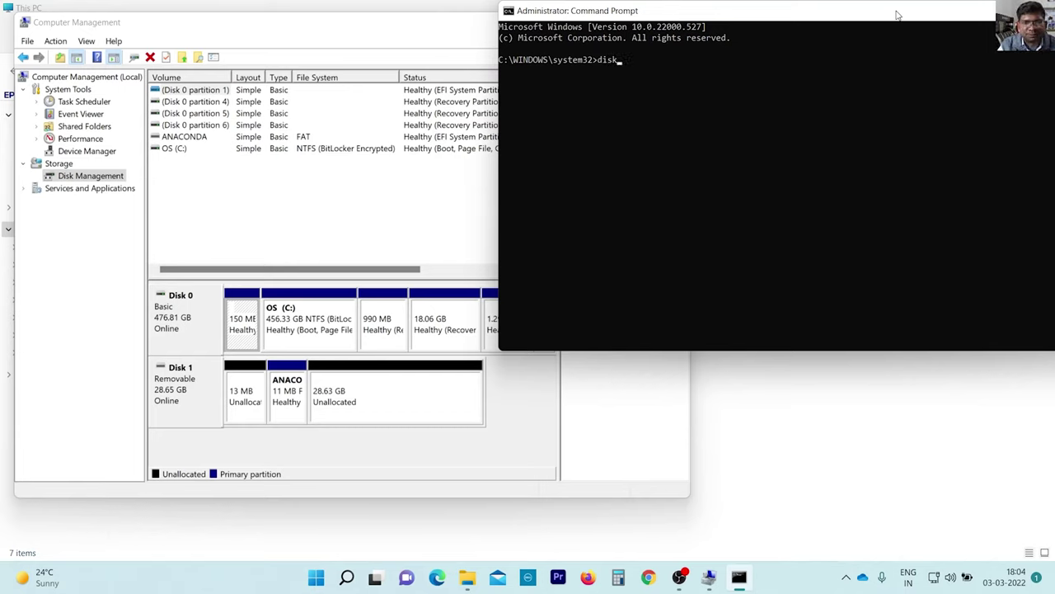
type("part")
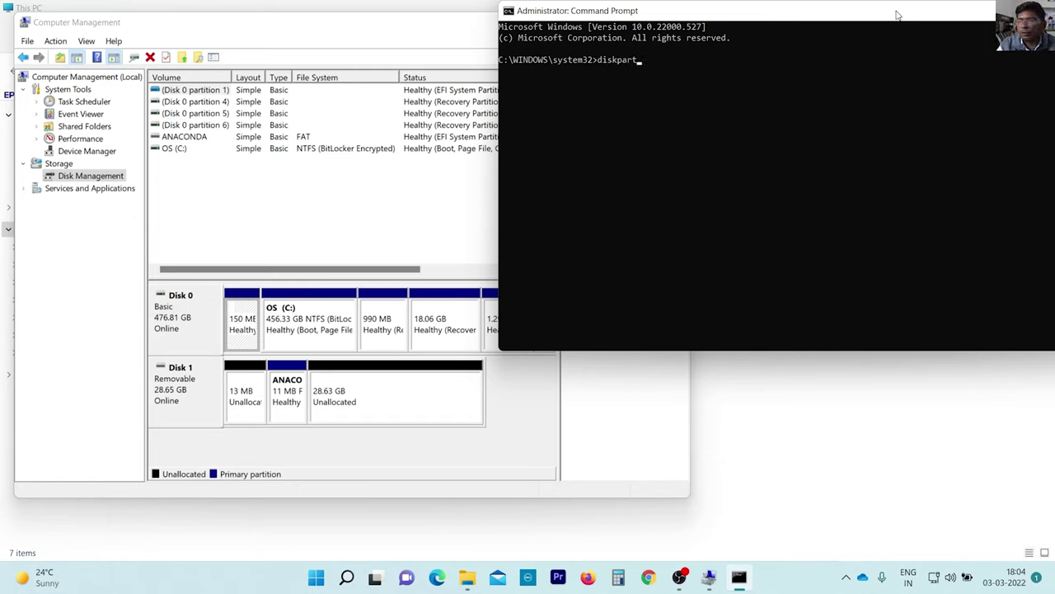
key("Return")
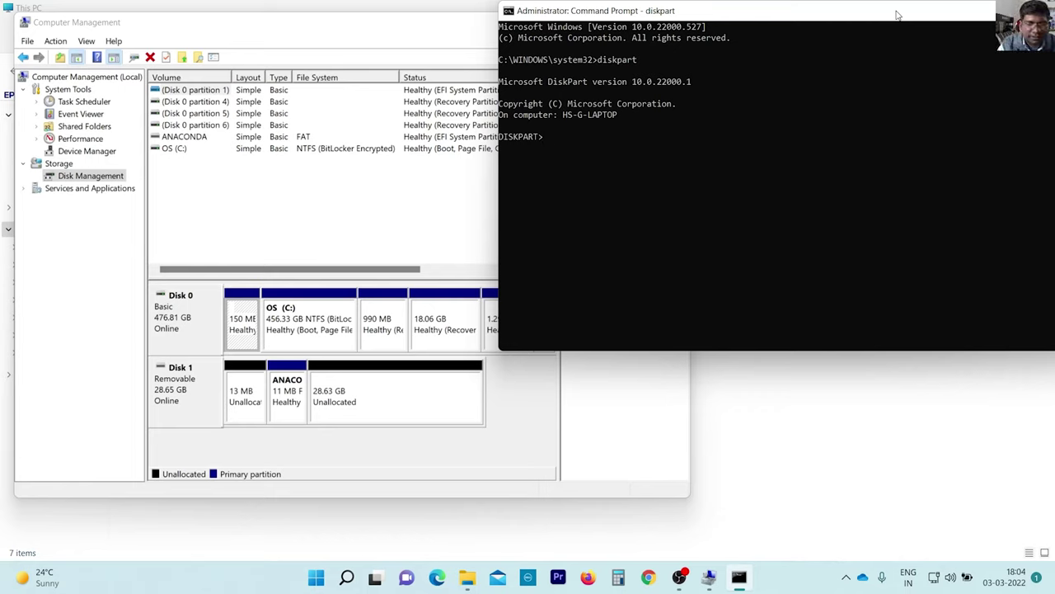
type("list")
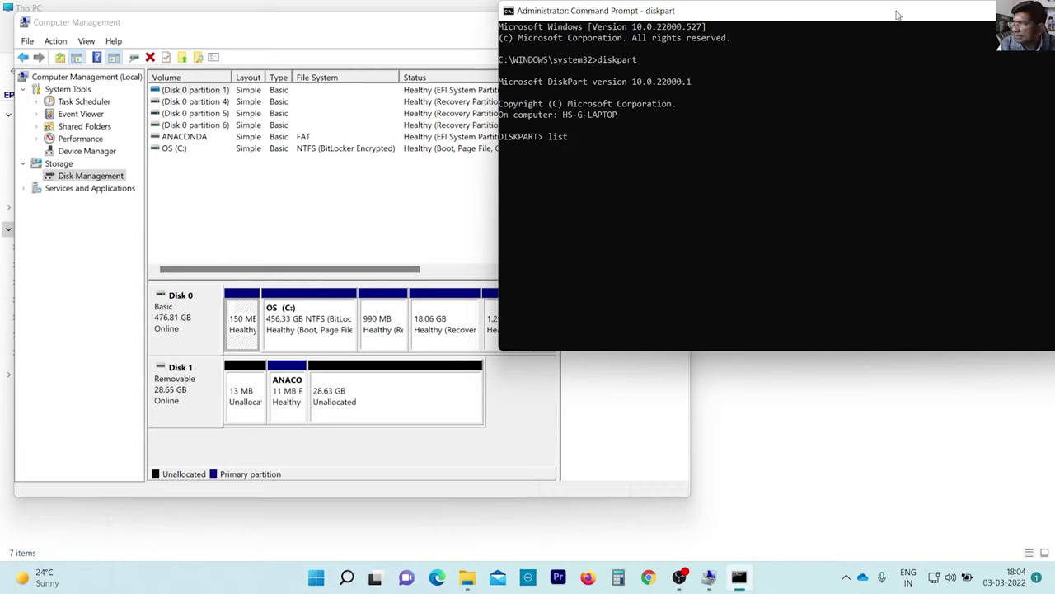
type(" disk")
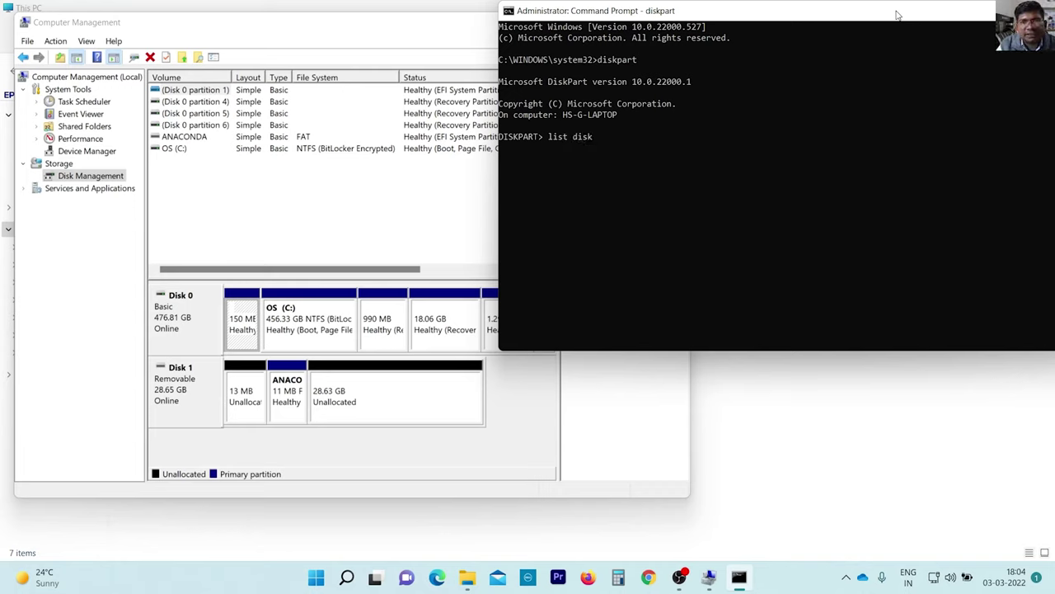
key("Return")
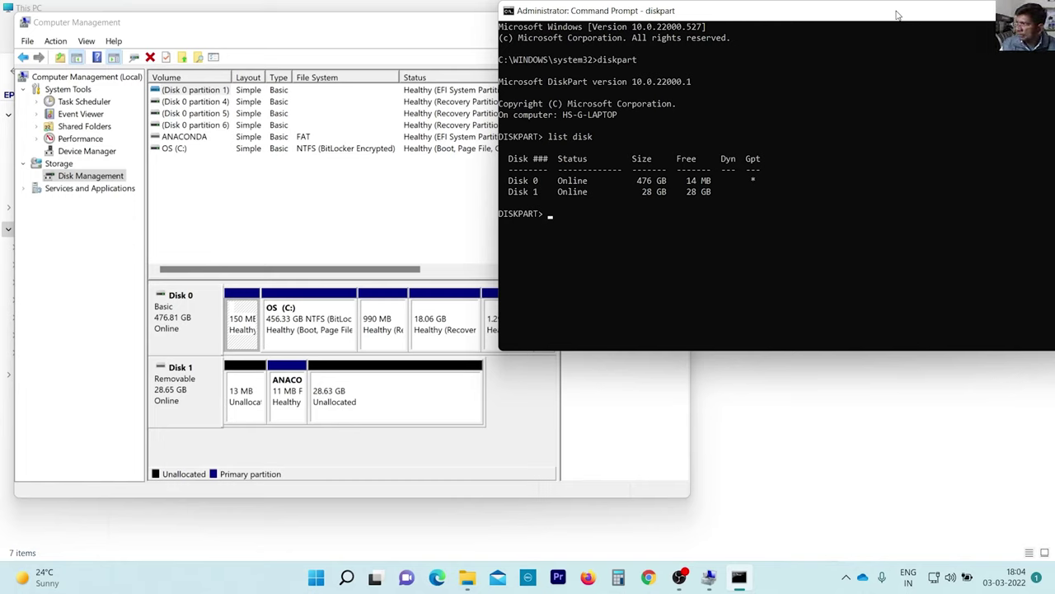
Select disk 1, the removable drive, in DiskPart and erase its partitions with the clean command
type("select")
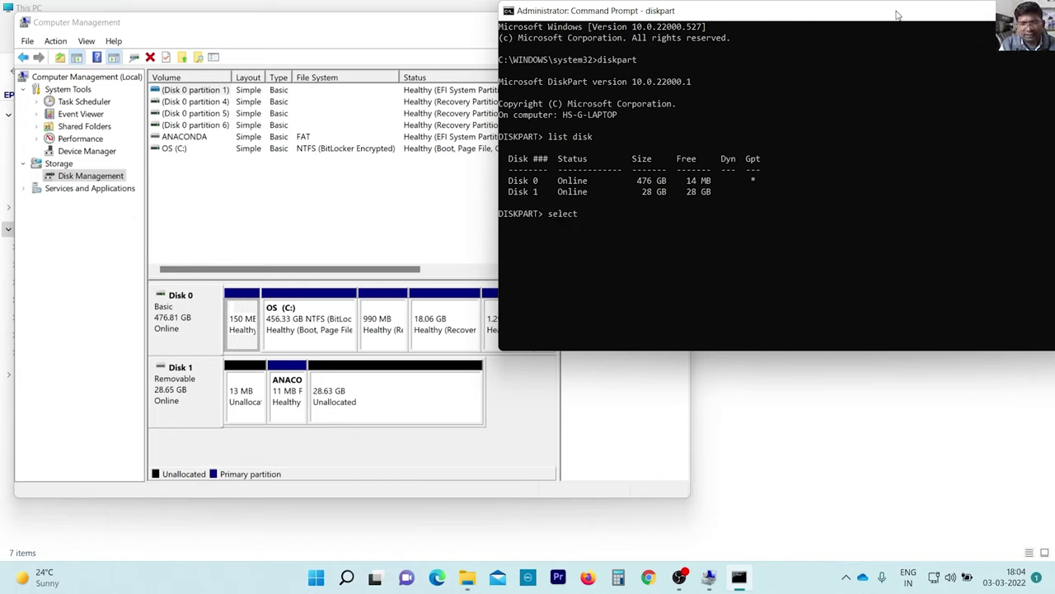
type(" dis")
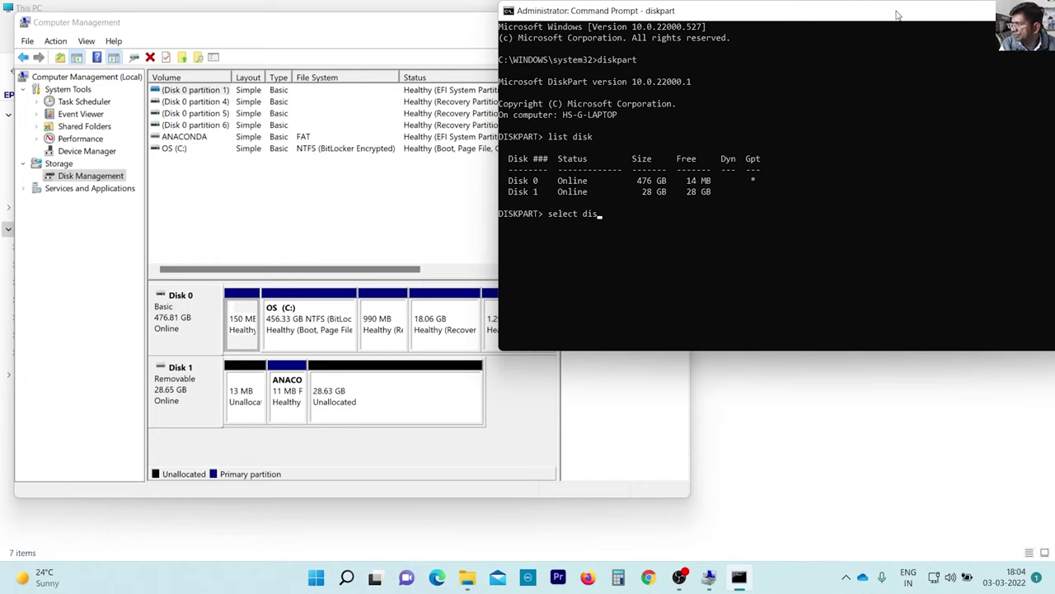
type("k")
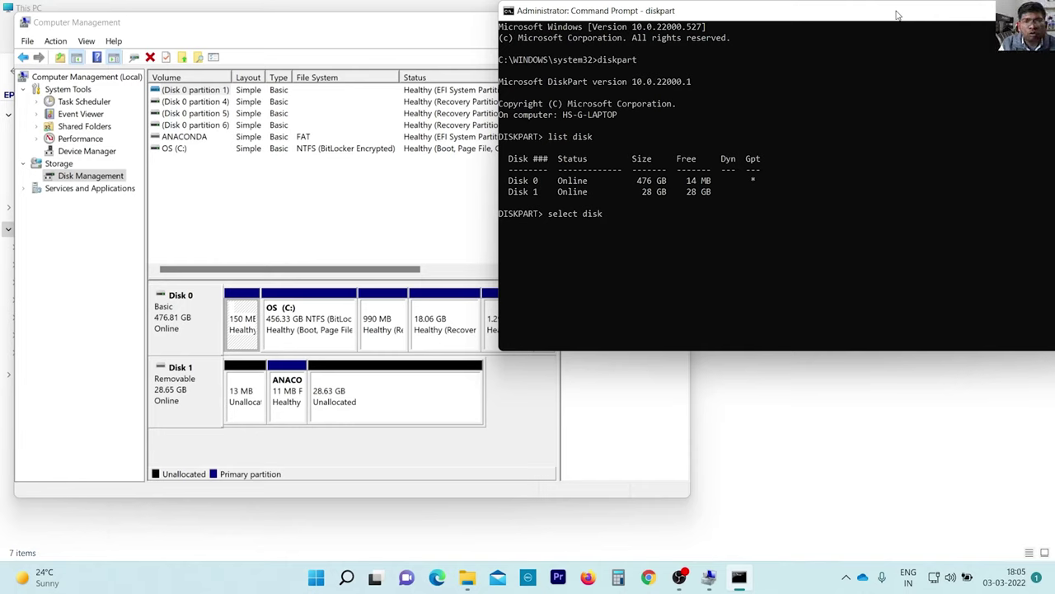
type(" 1")
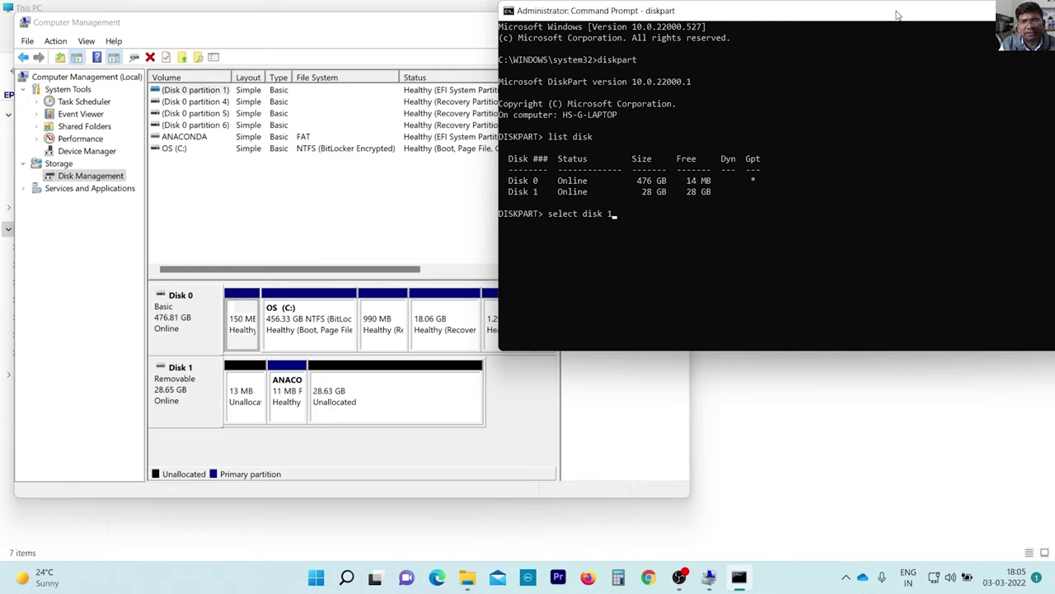
key("Return")
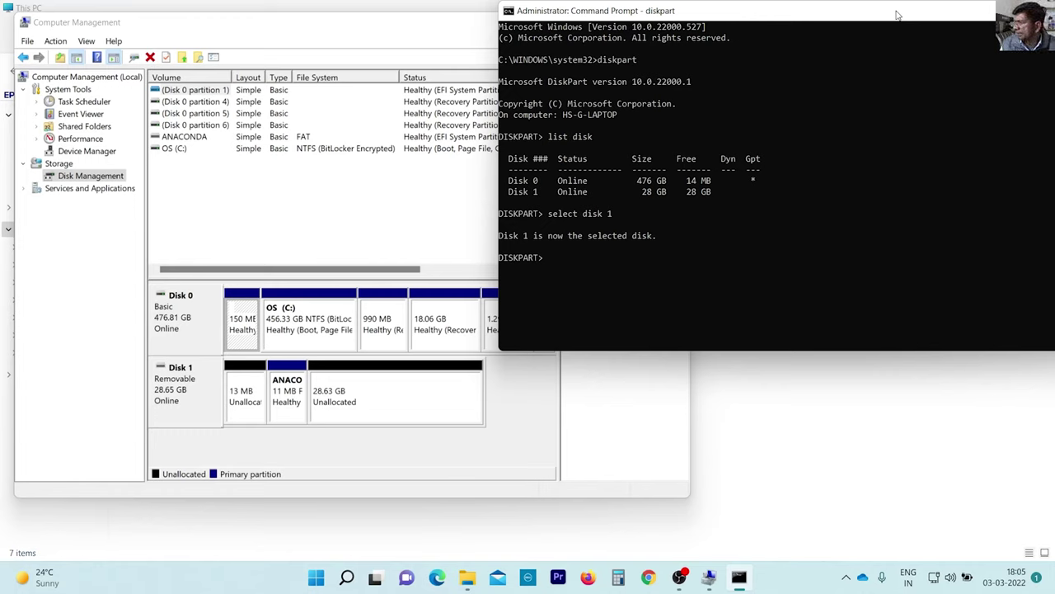
type("clean")
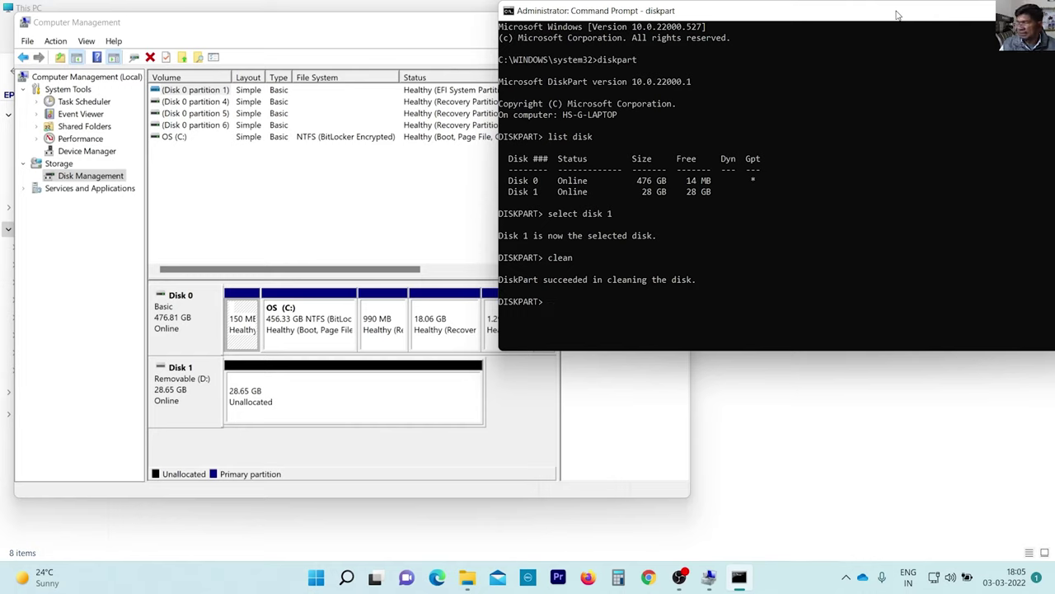
Create a primary partition on the cleaned disk 1 with the create partition primary command
type("creat")
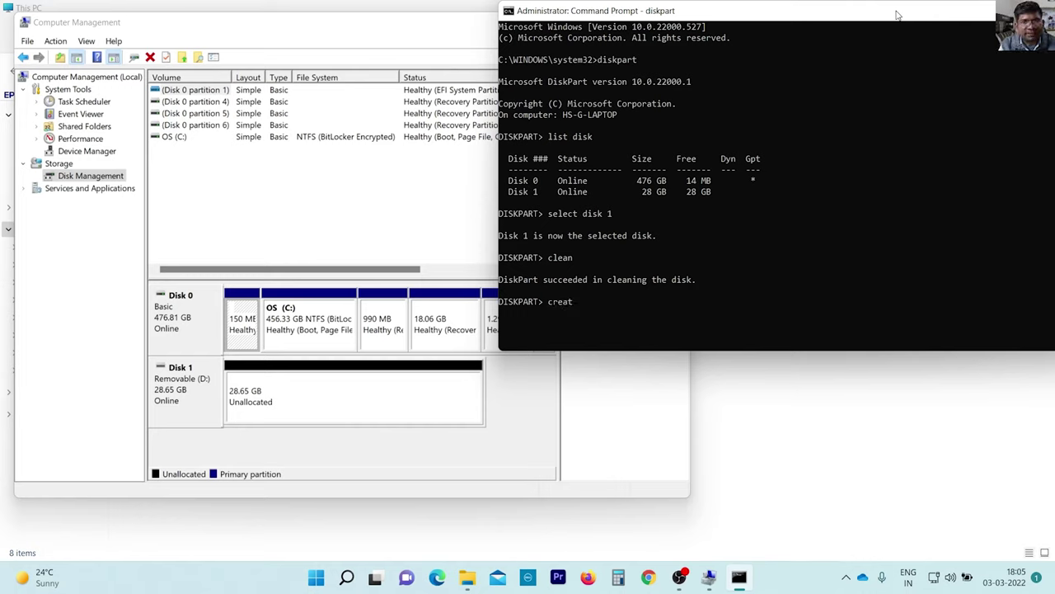
type("e part")
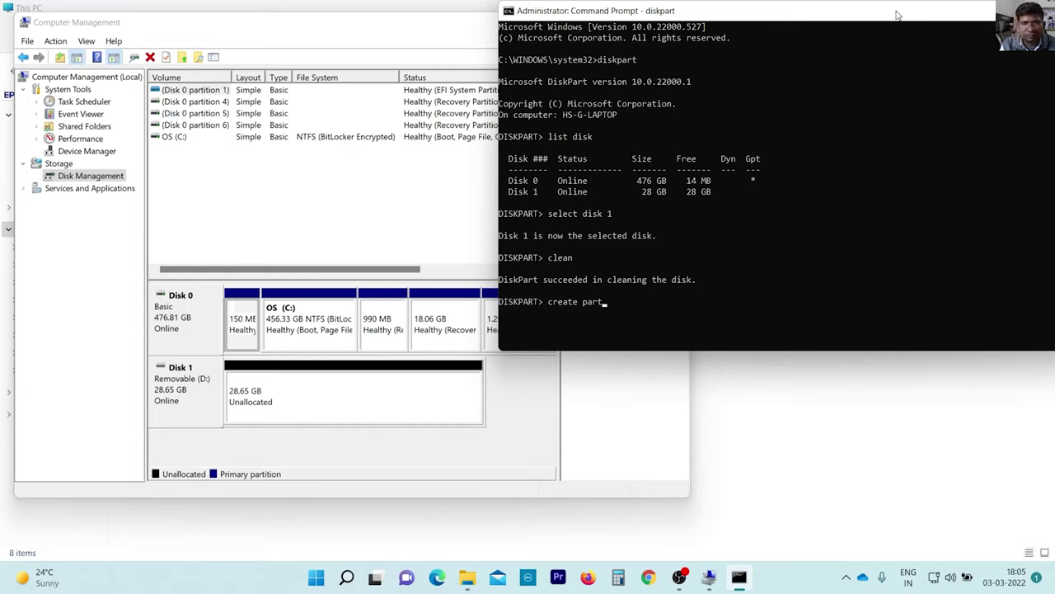
type("ition")
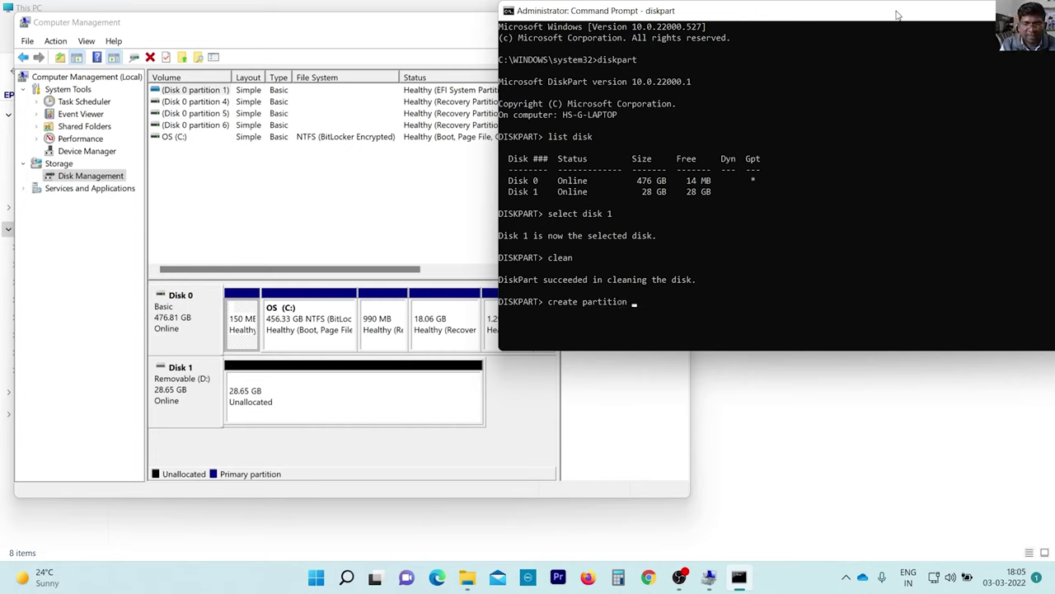
type(" primary")
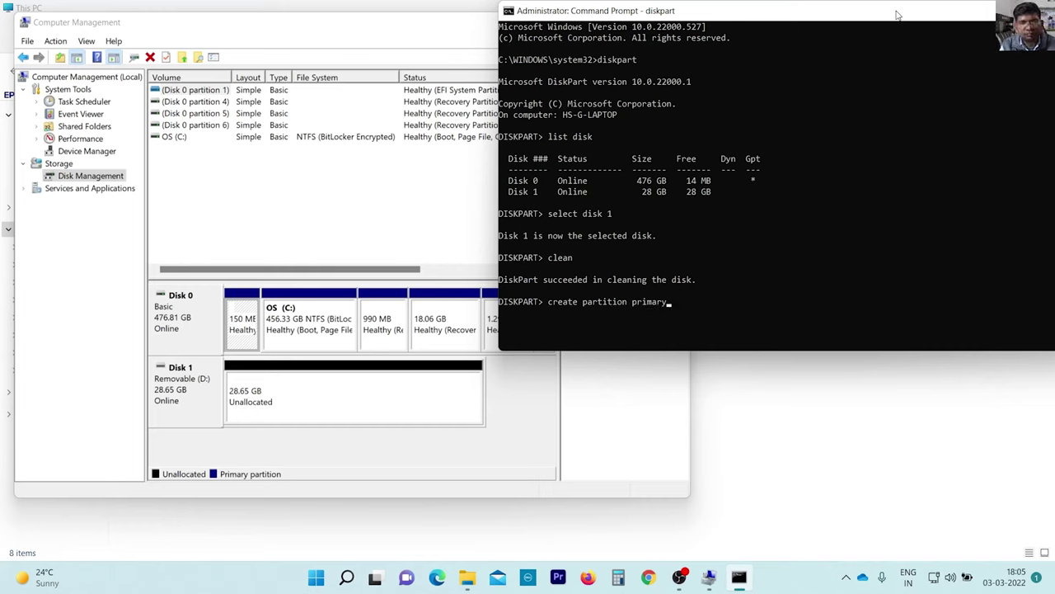
key("Return")
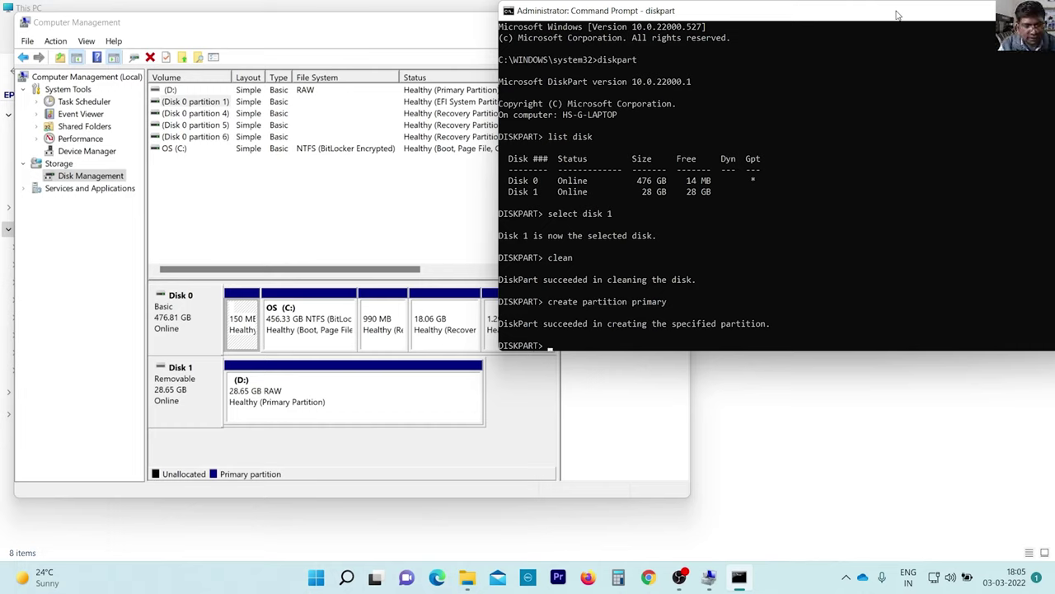
Run the format fs=ntfs command to format the new primary partition on disk 1 as NTFS
type("format")
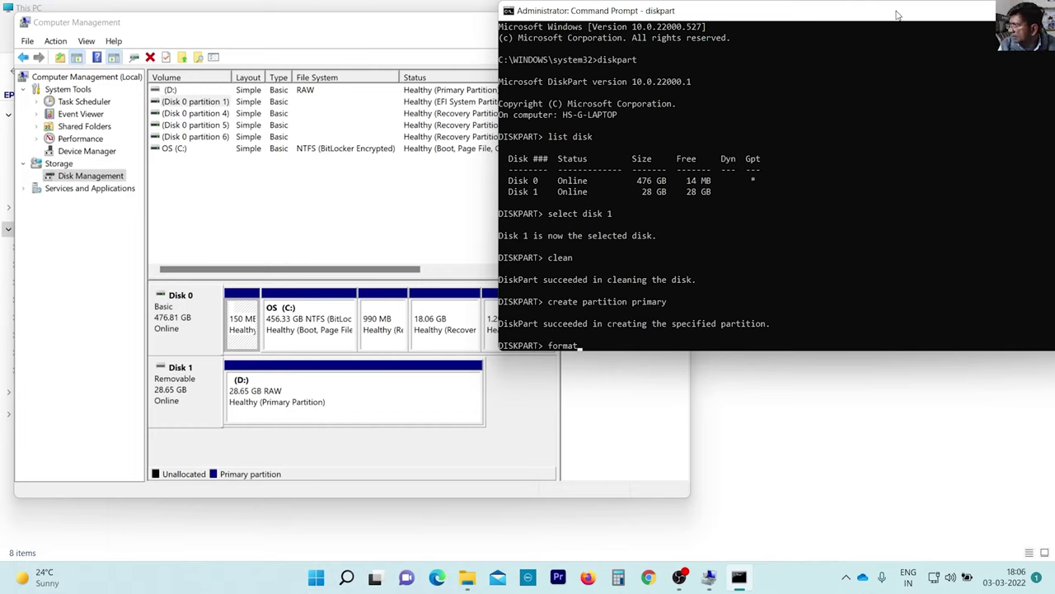
type(" f")
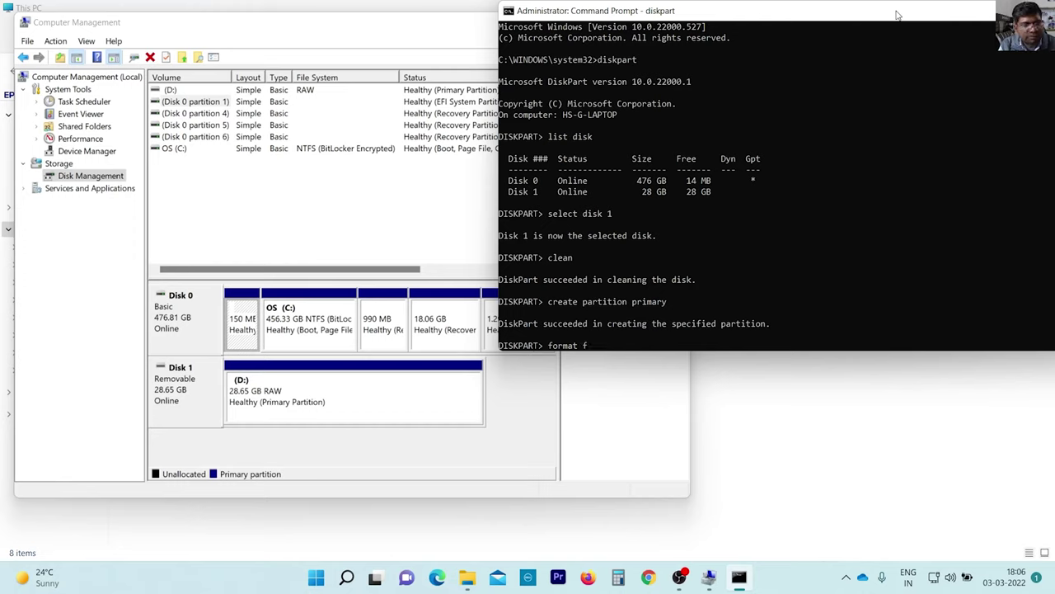
type("s=")
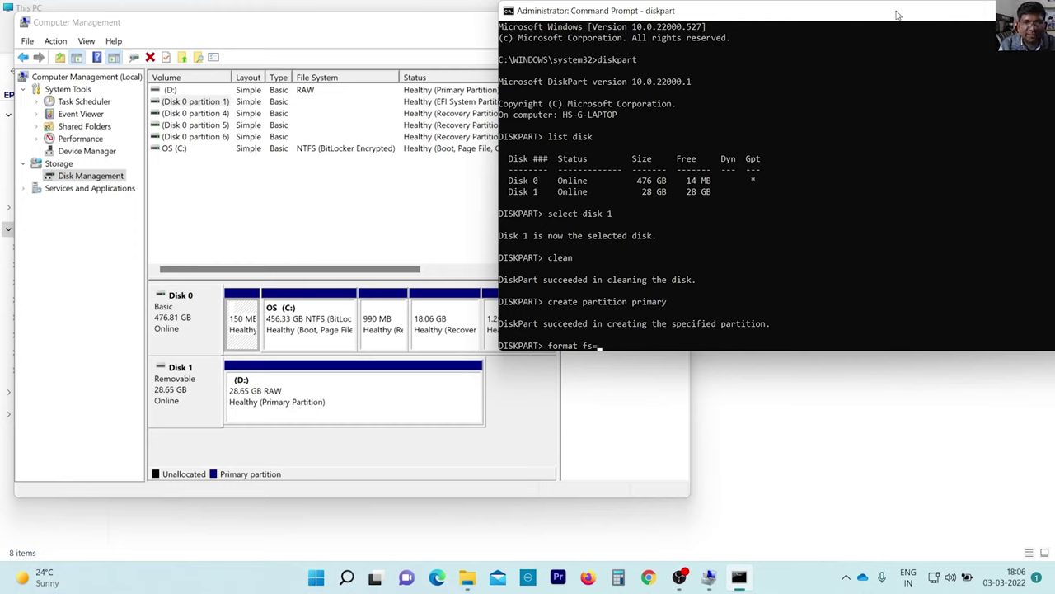
type("ntf")
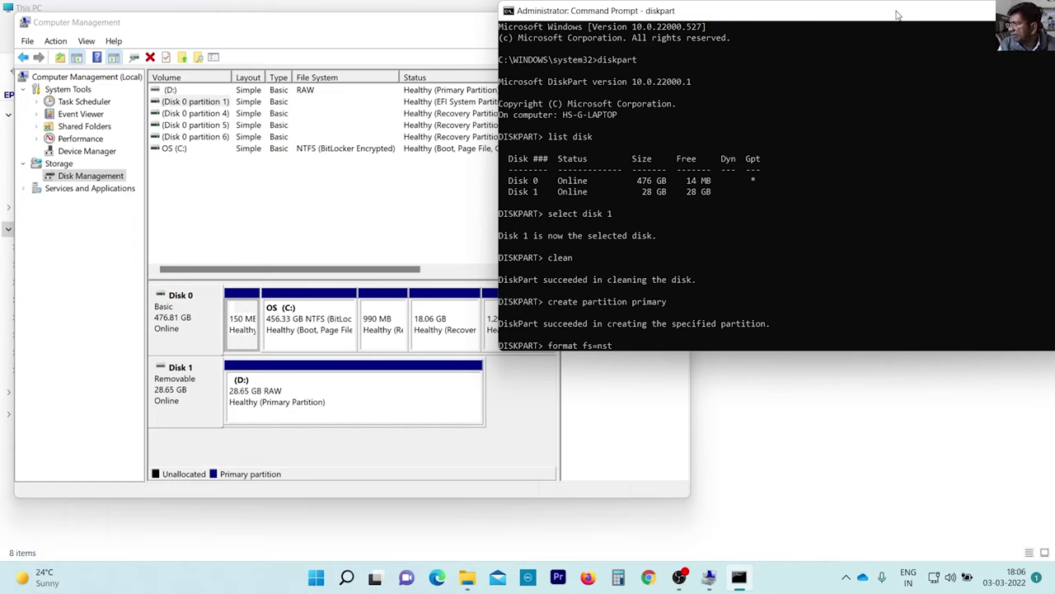
key("BackSpace")
key("BackSpace")
key("BackSpace")
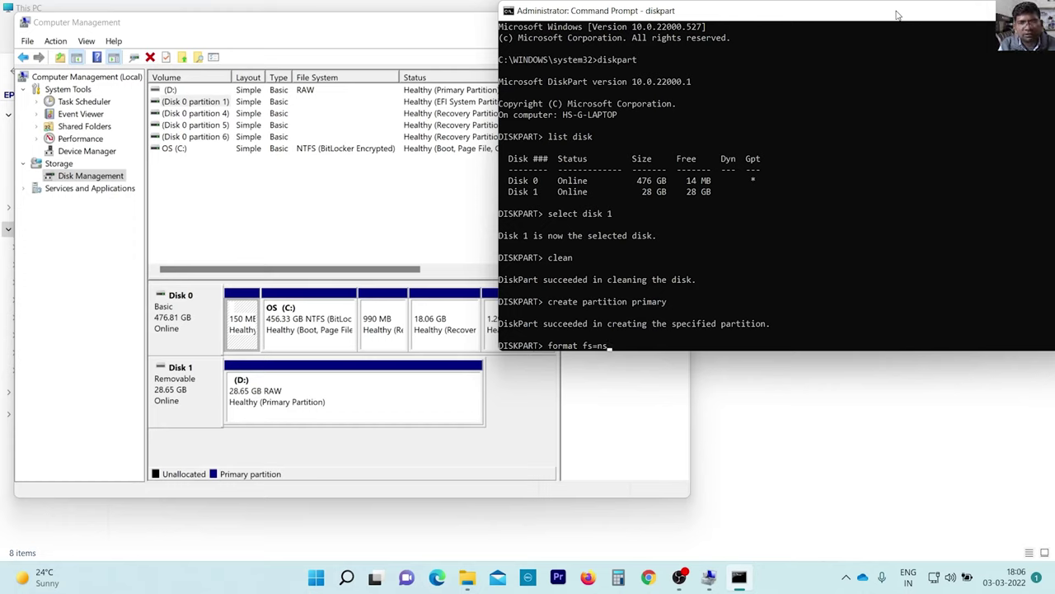
type("n")
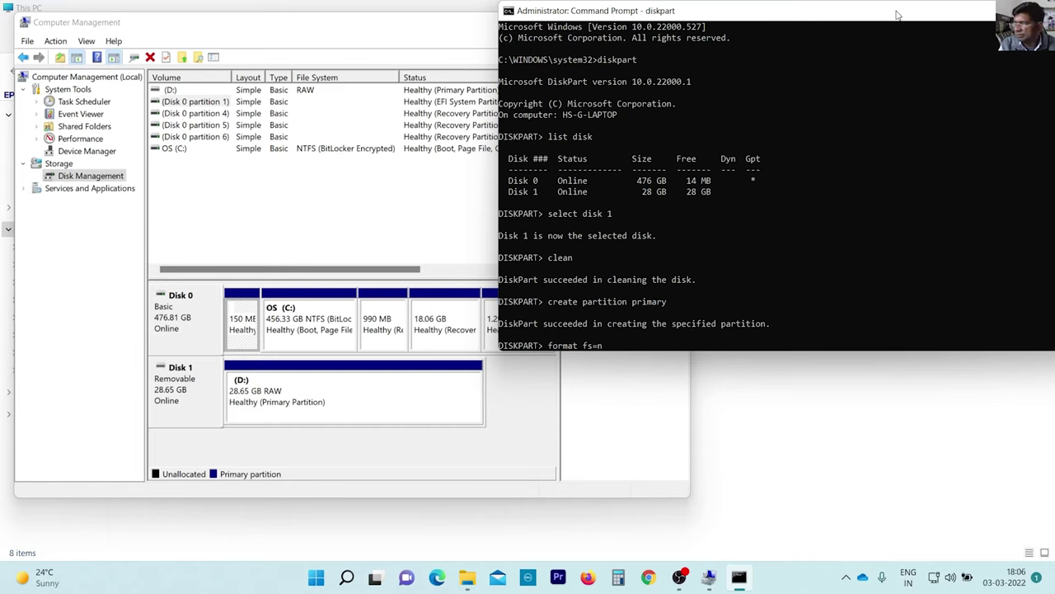
type("tfs")
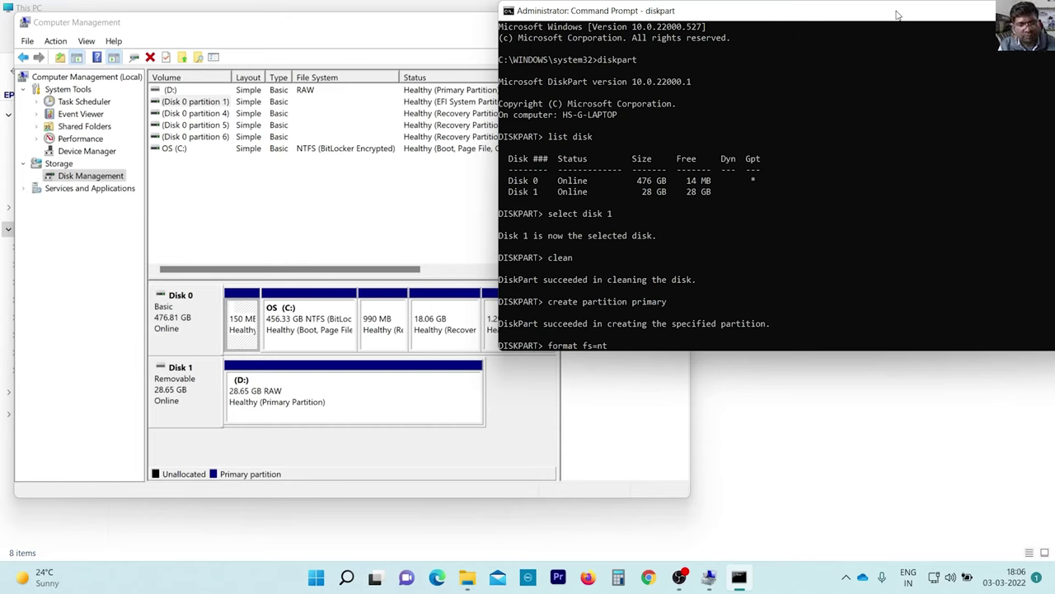
key("Return")
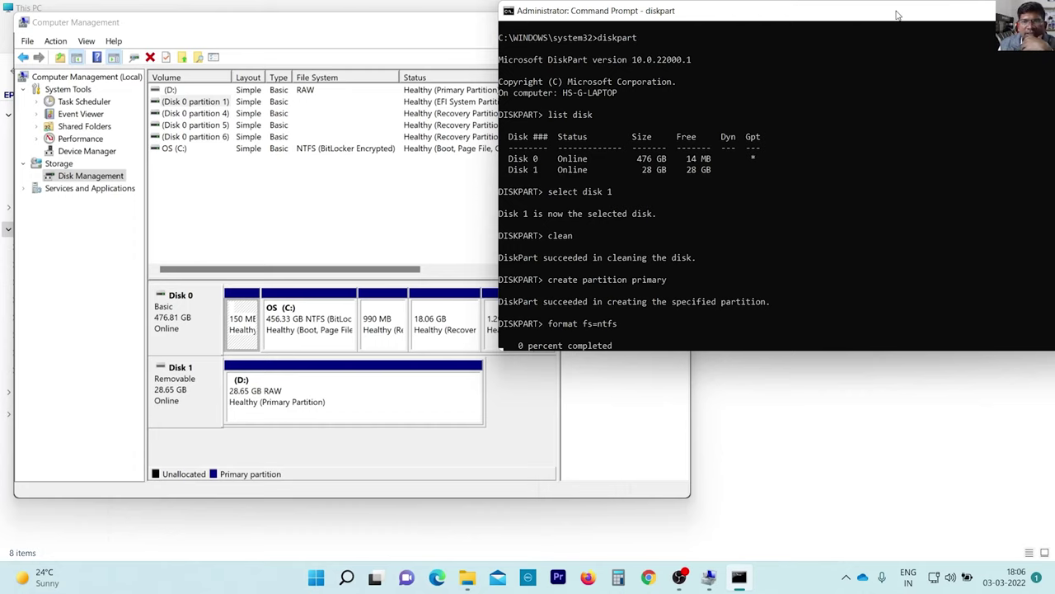
Interrupt the running format and close both the Command Prompt and Computer Management windows
left_click_drag(797, 17, 744, 31)
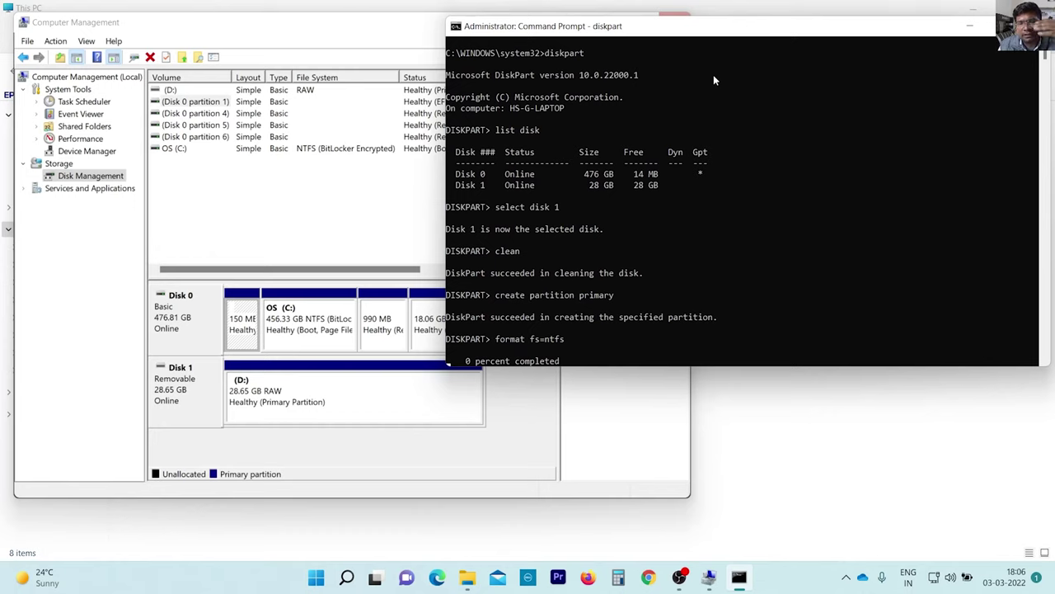
key("ctrl+c")
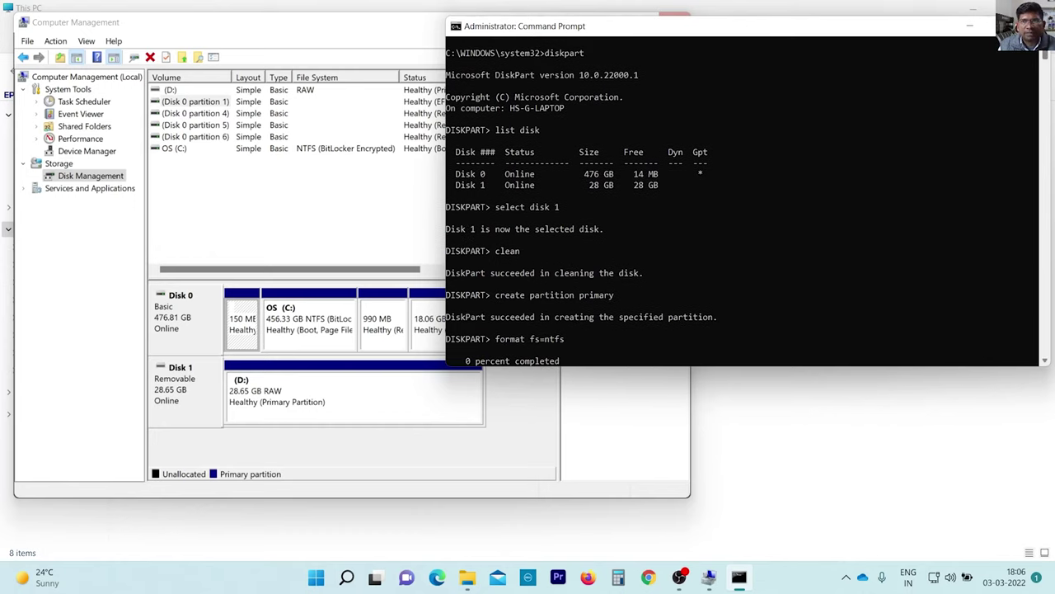
key("alt+F4")
left_click(648, 89)
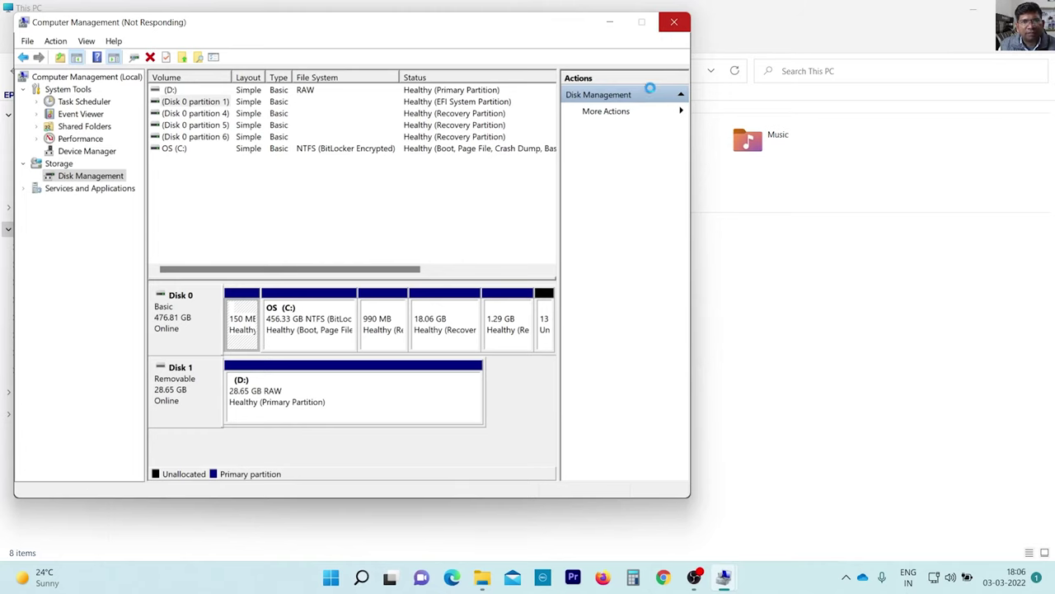
left_click(299, 284)
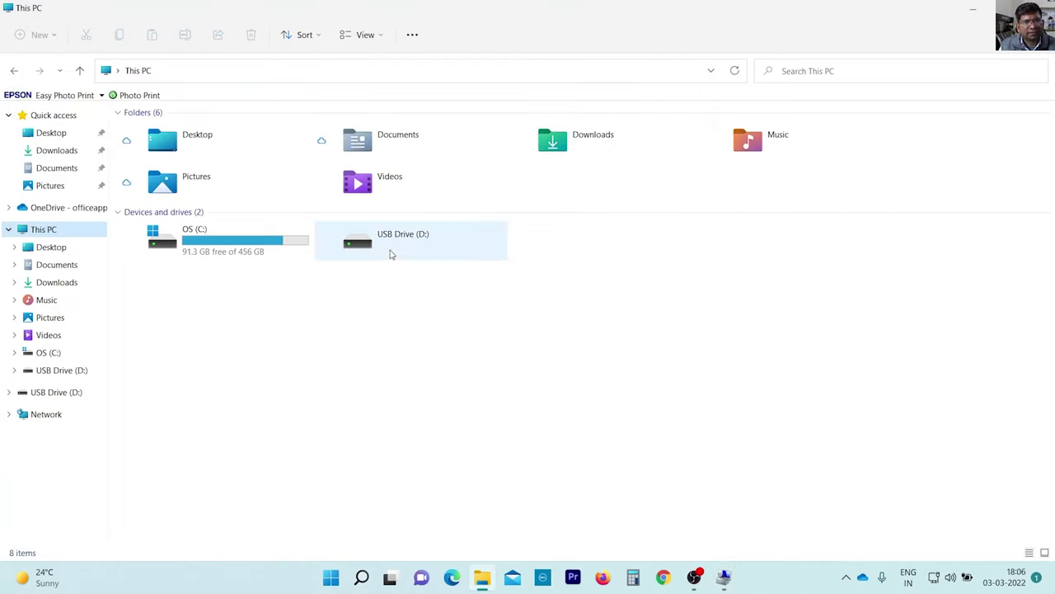
Try to open USB Drive (D:) in This PC and format it from there
double_click(391, 254)
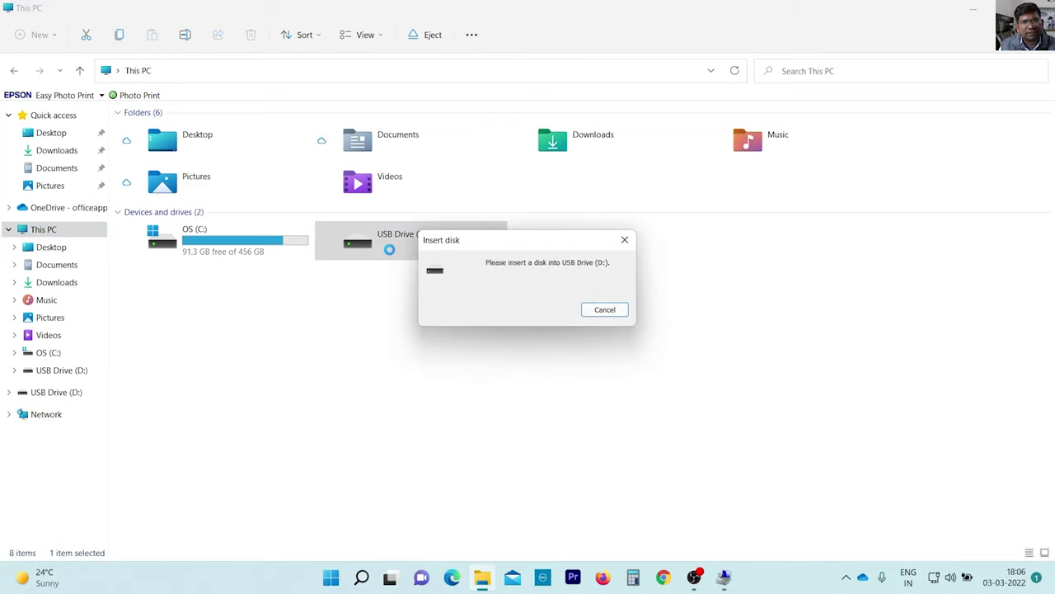
left_click(602, 310)
right_click(385, 235)
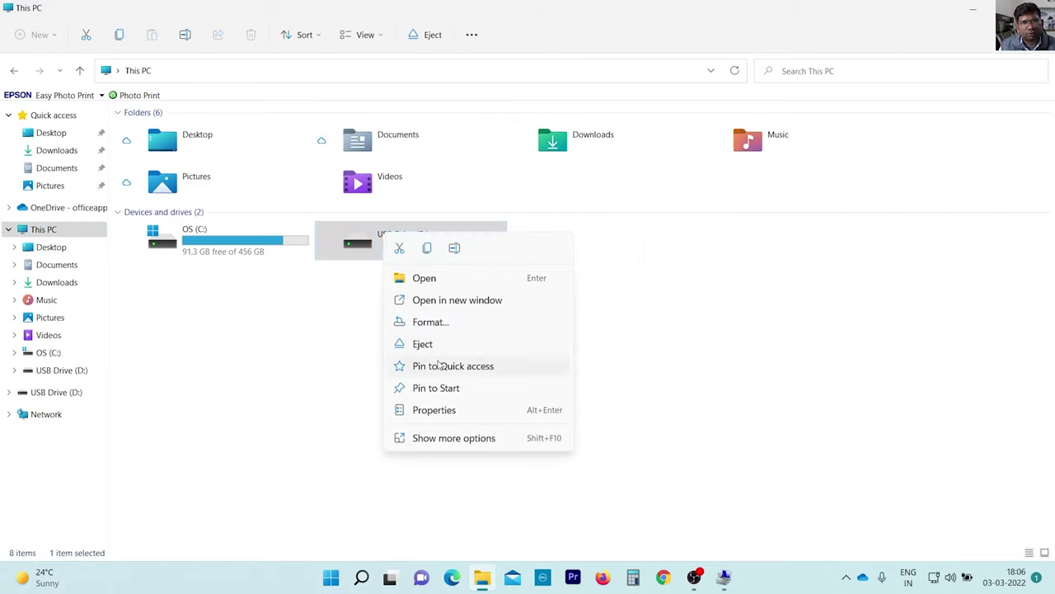
left_click(430, 328)
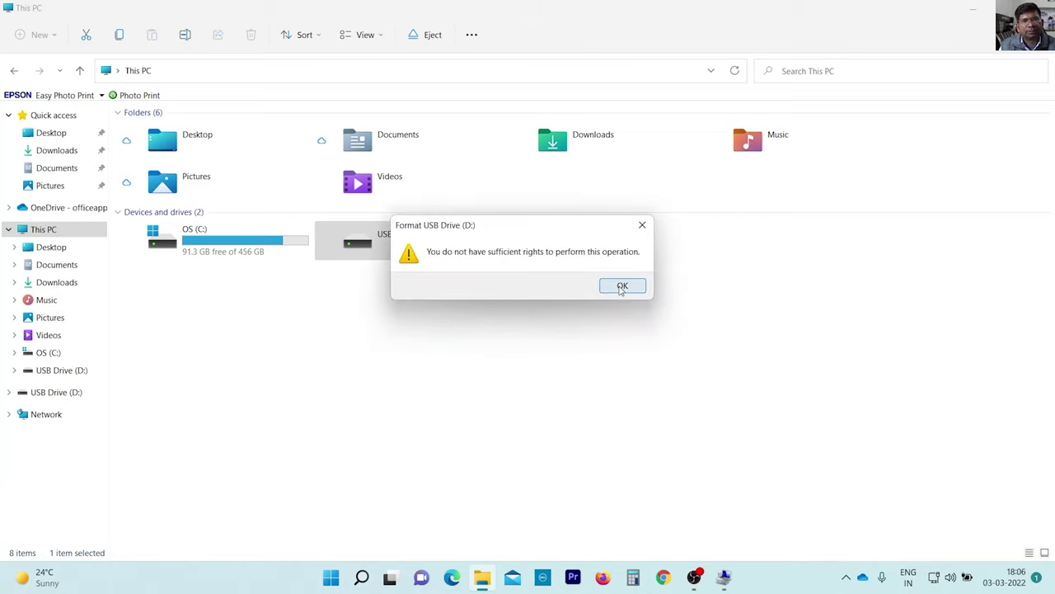
left_click(622, 287)
Reopen Computer Management through the Manage option of This PC, show Disk Management and reposition the window
right_click(41, 230)
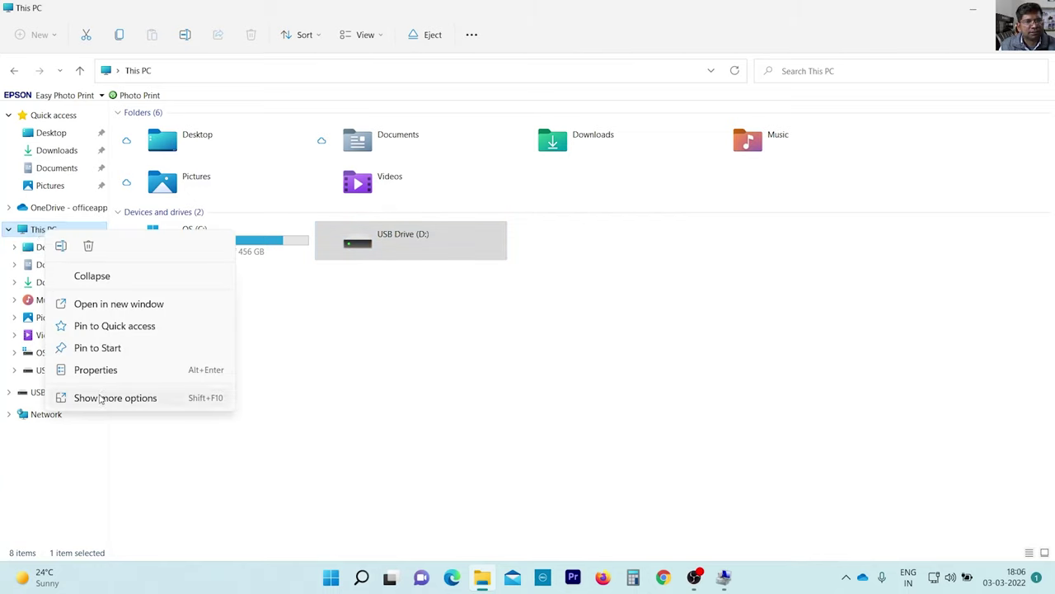
left_click(585, 384)
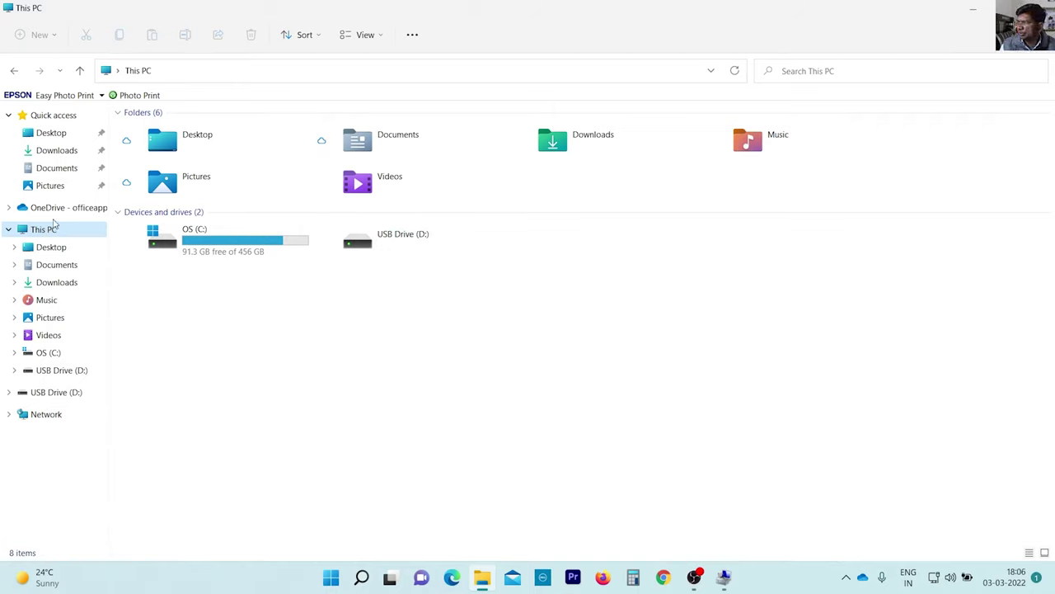
right_click(45, 235)
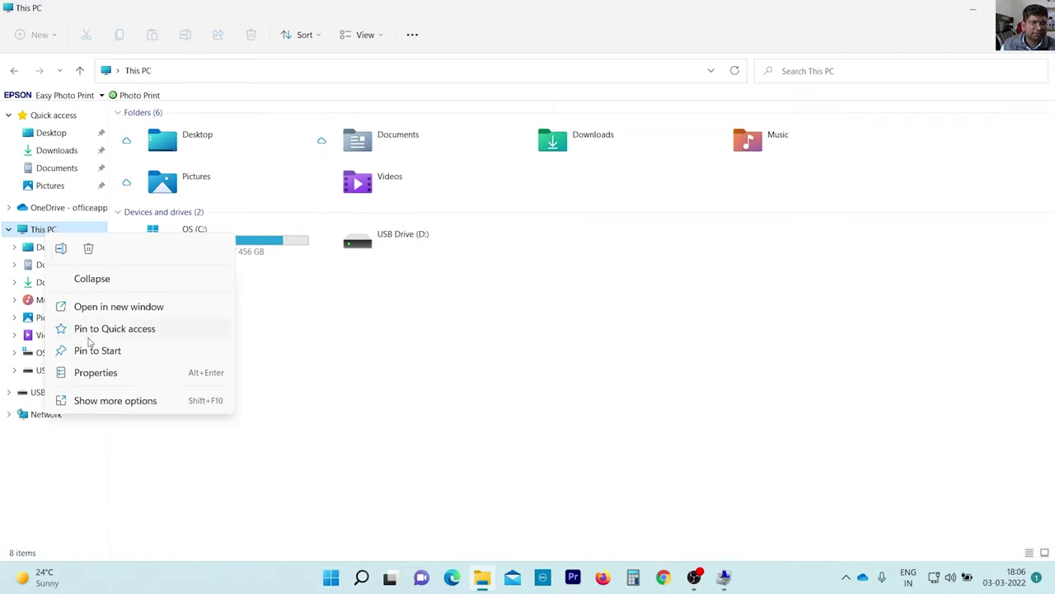
left_click(93, 400)
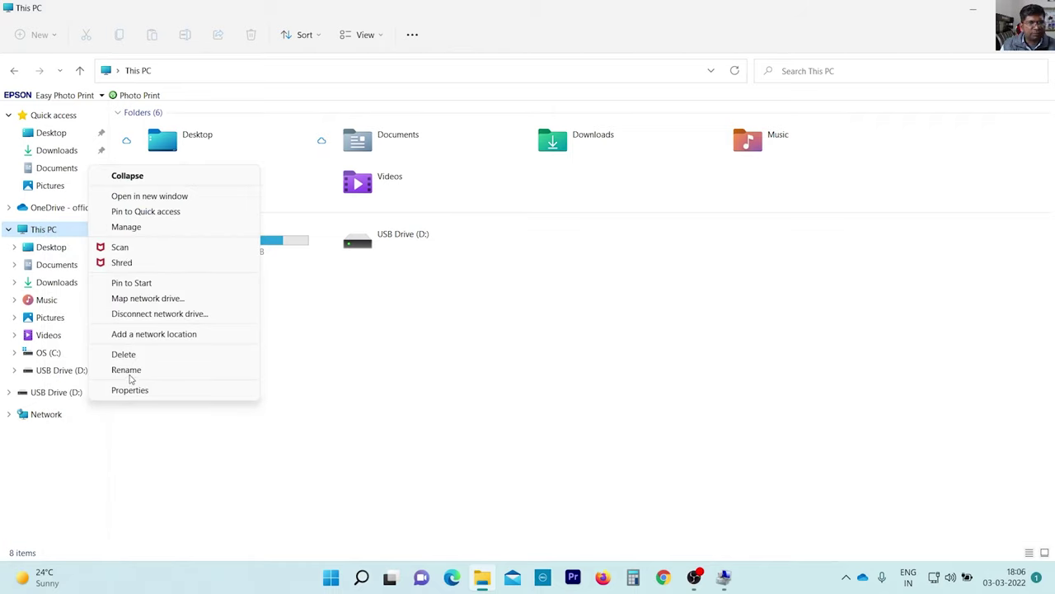
left_click(132, 228)
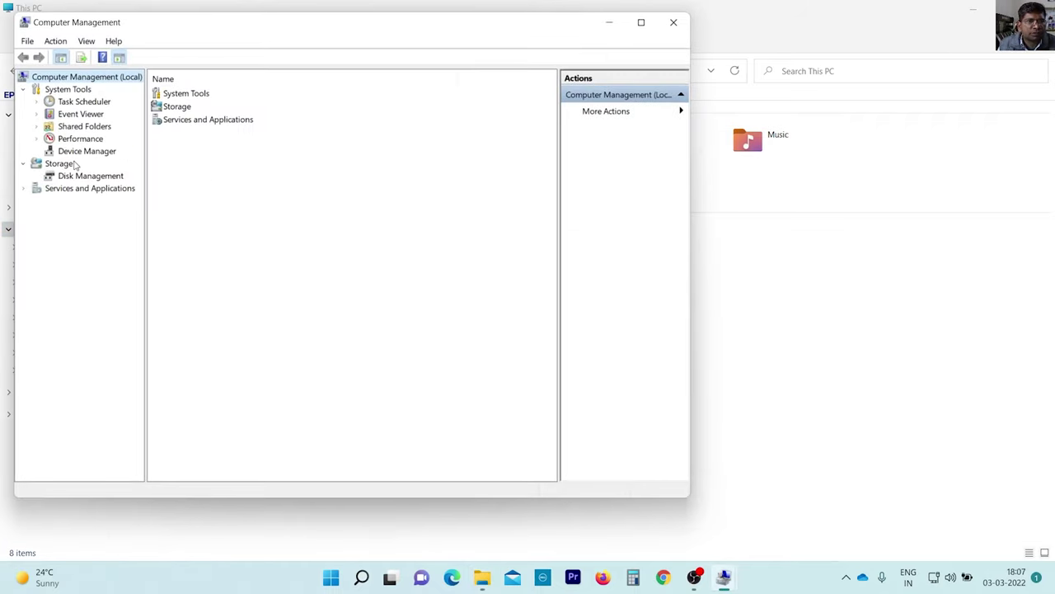
left_click(81, 177)
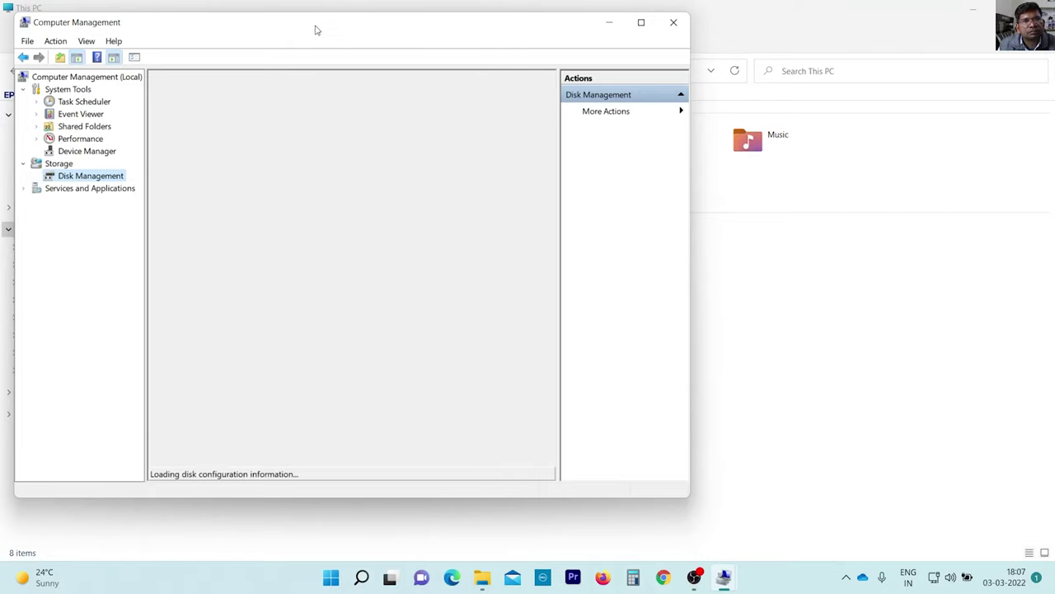
left_click_drag(315, 28, 483, 69)
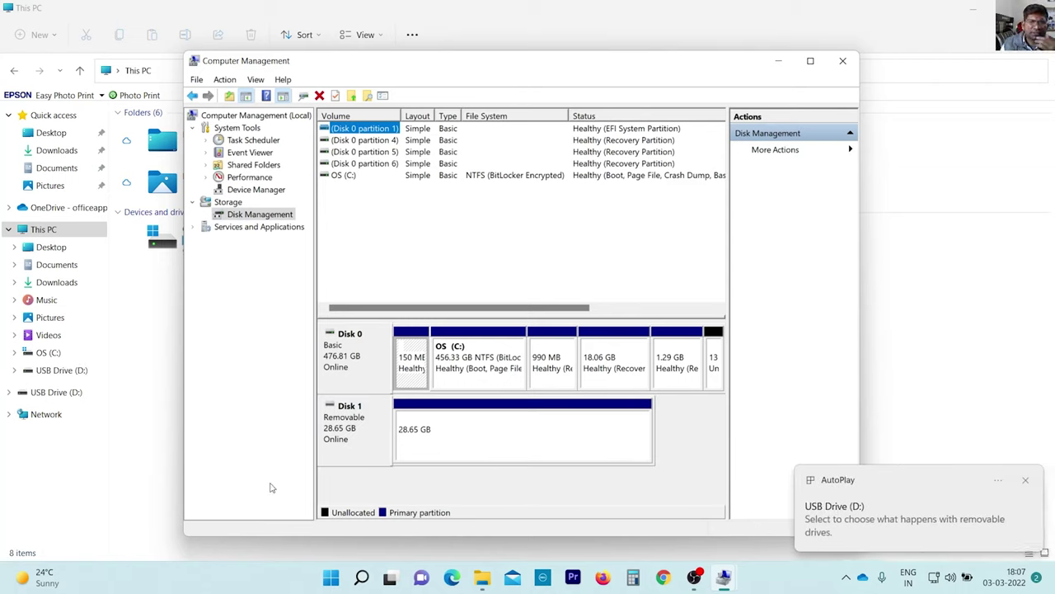
Try to format the RAW partition (D:) on Disk 1 and delete that volume
right_click(472, 441)
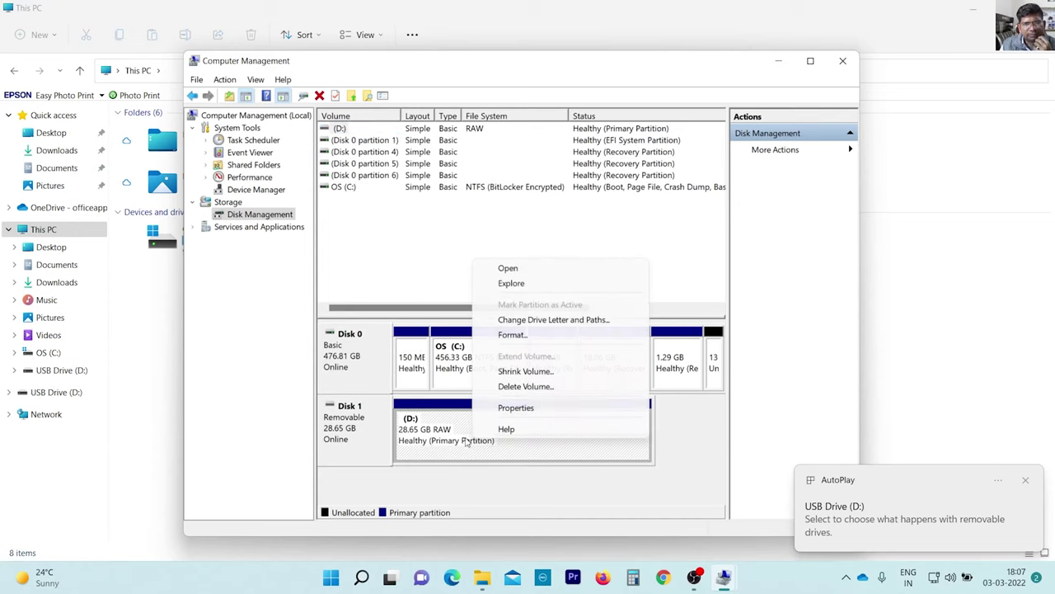
left_click(507, 336)
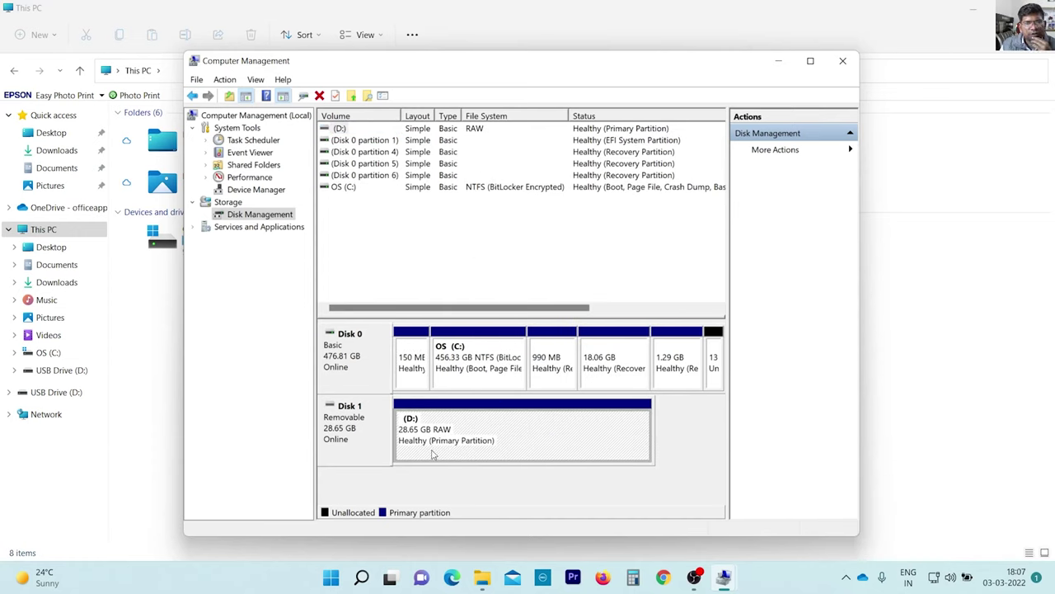
right_click(452, 431)
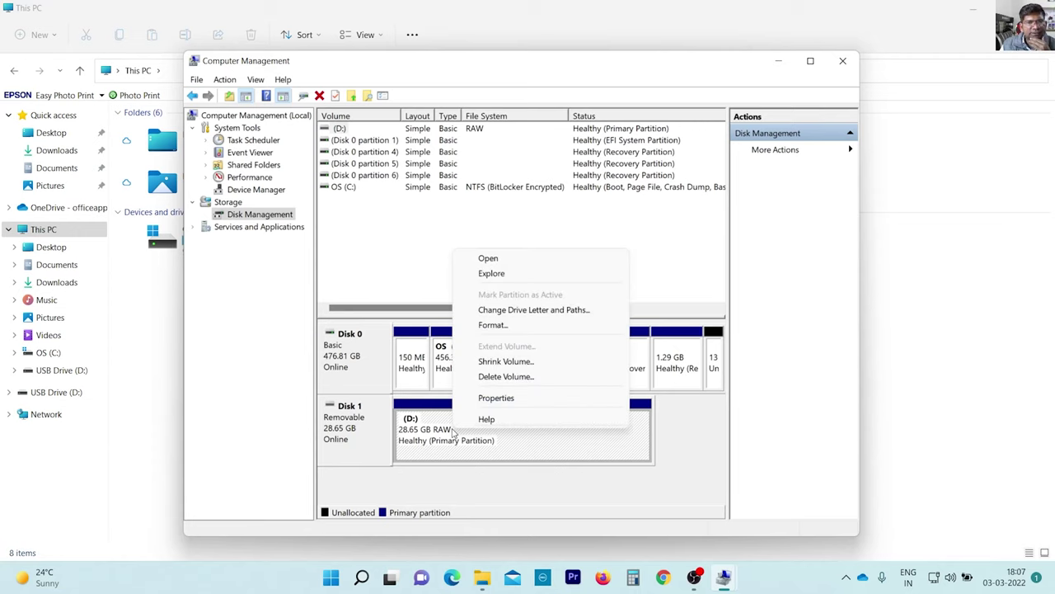
left_click(492, 378)
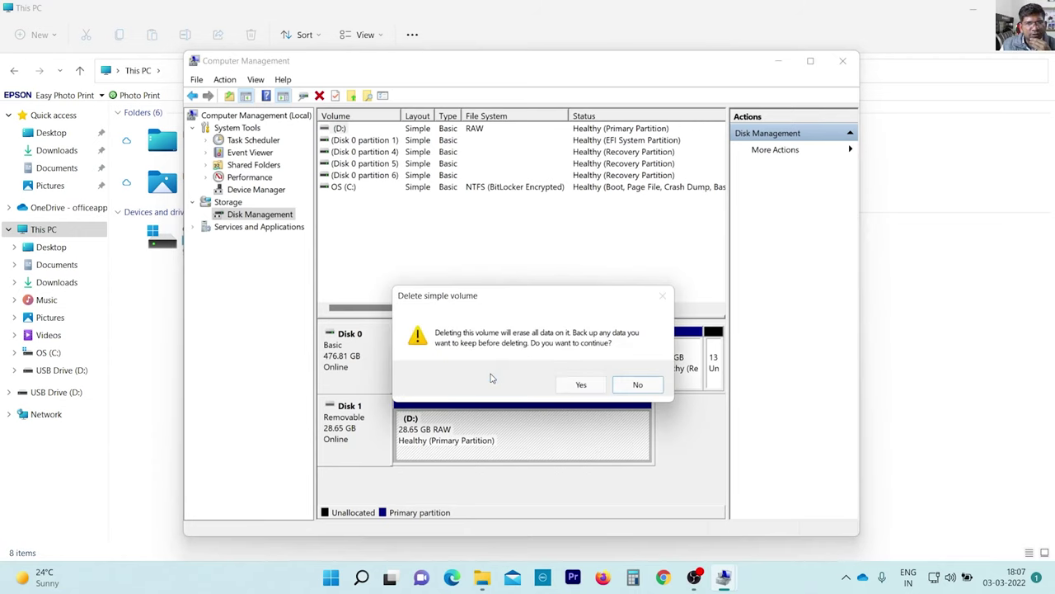
left_click(580, 383)
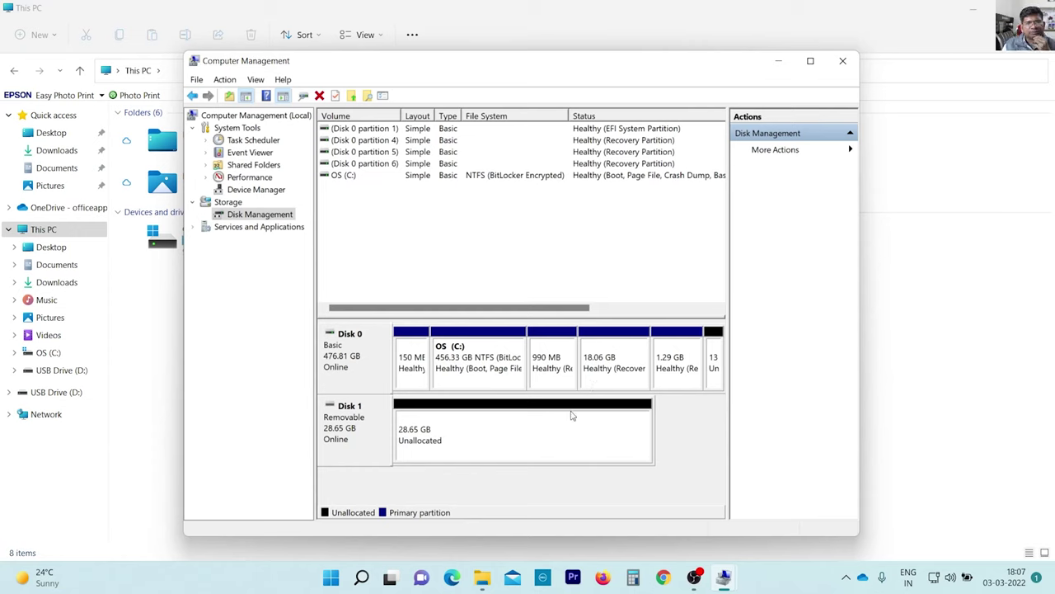
Start a new simple volume on Disk 1's unallocated space, accepting the wizard's defaults up to the Format Partition settings
right_click(497, 446)
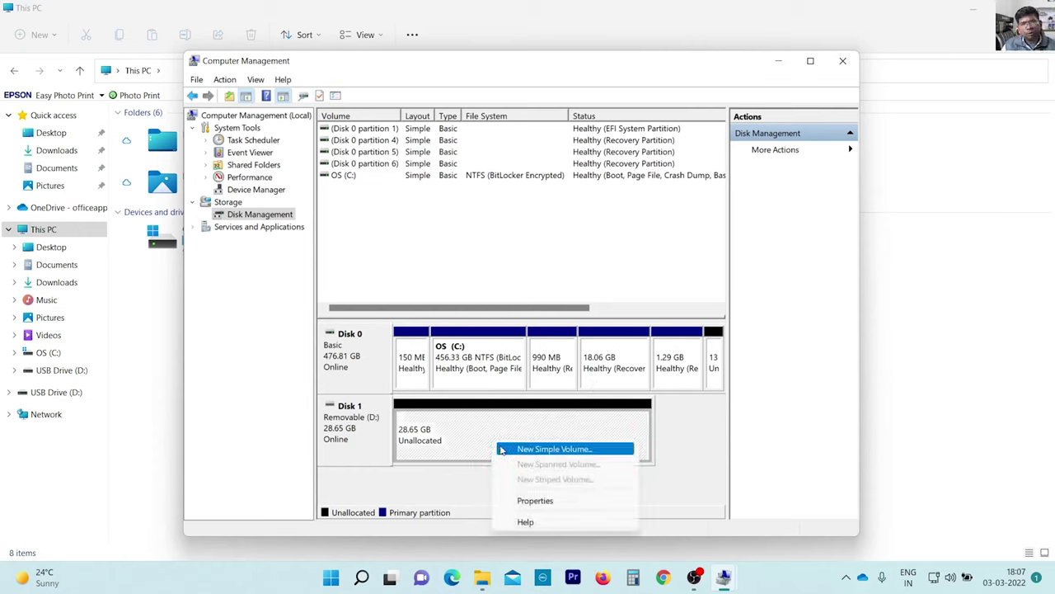
left_click(502, 450)
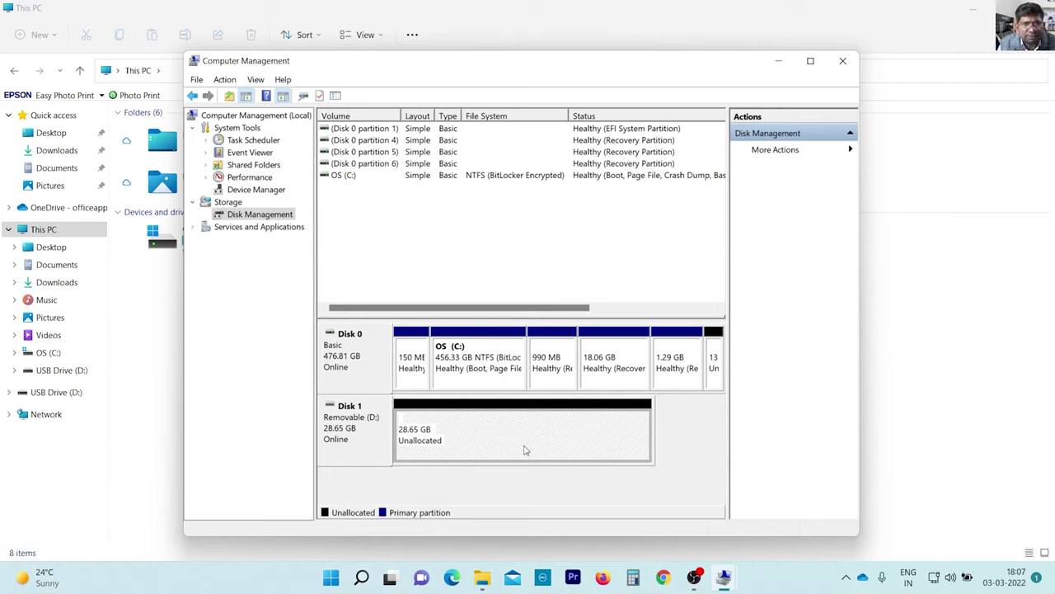
right_click(527, 450)
left_click(555, 458)
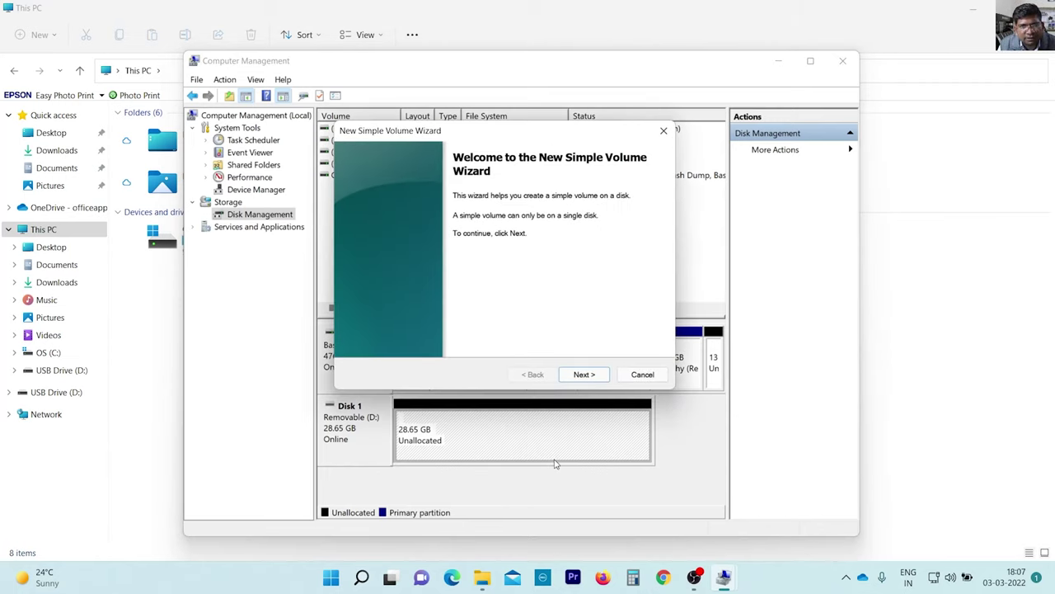
left_click(583, 376)
left_click(583, 376)
left_click(587, 378)
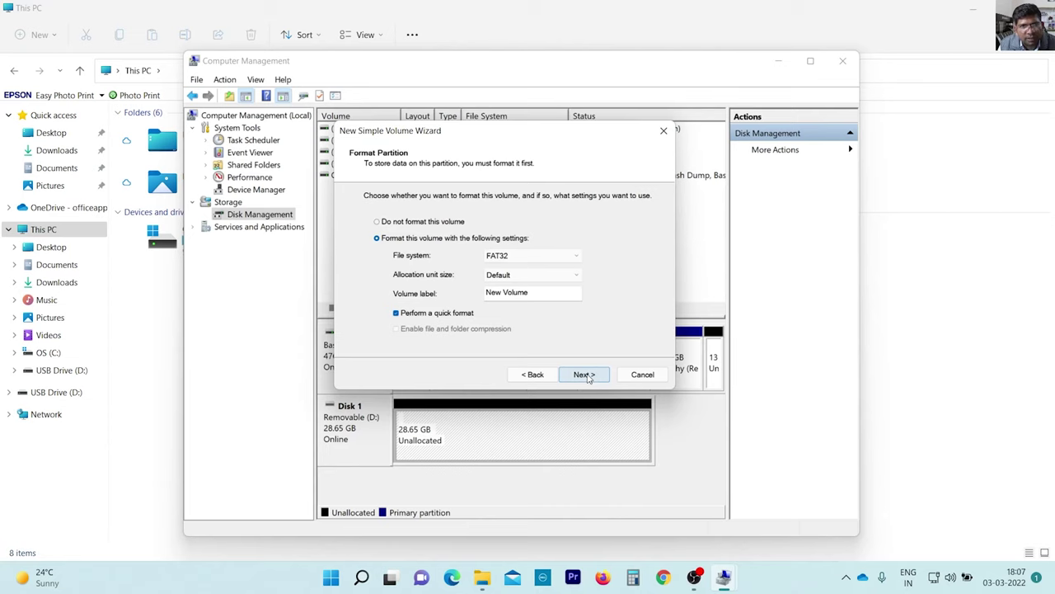
left_click(584, 376)
left_click(533, 374)
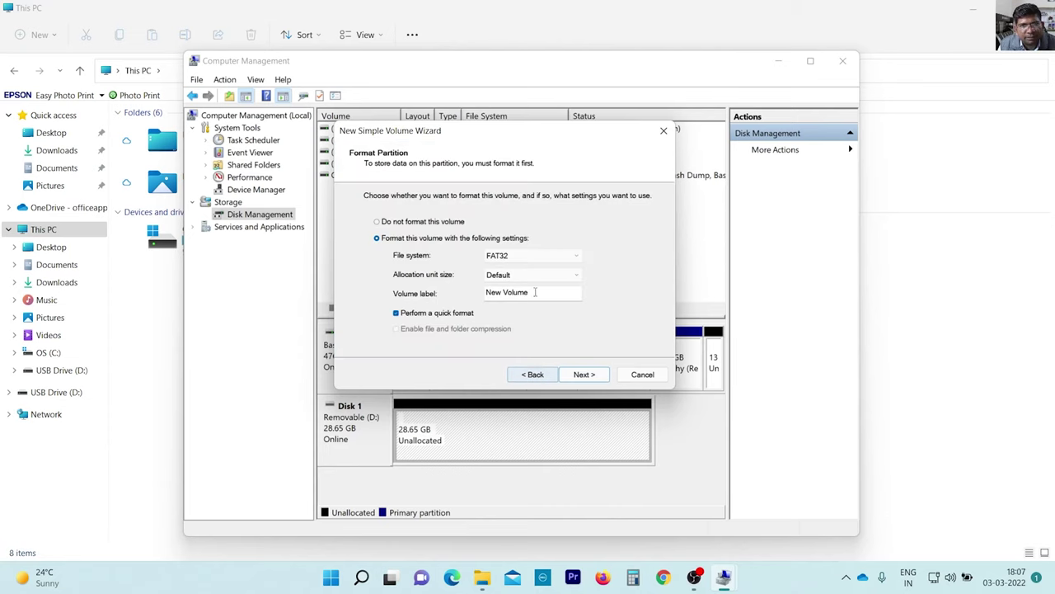
Choose NTFS as the new volume's file system, keeping the quick format, and finish creating the volume
left_click(531, 256)
left_click(519, 267)
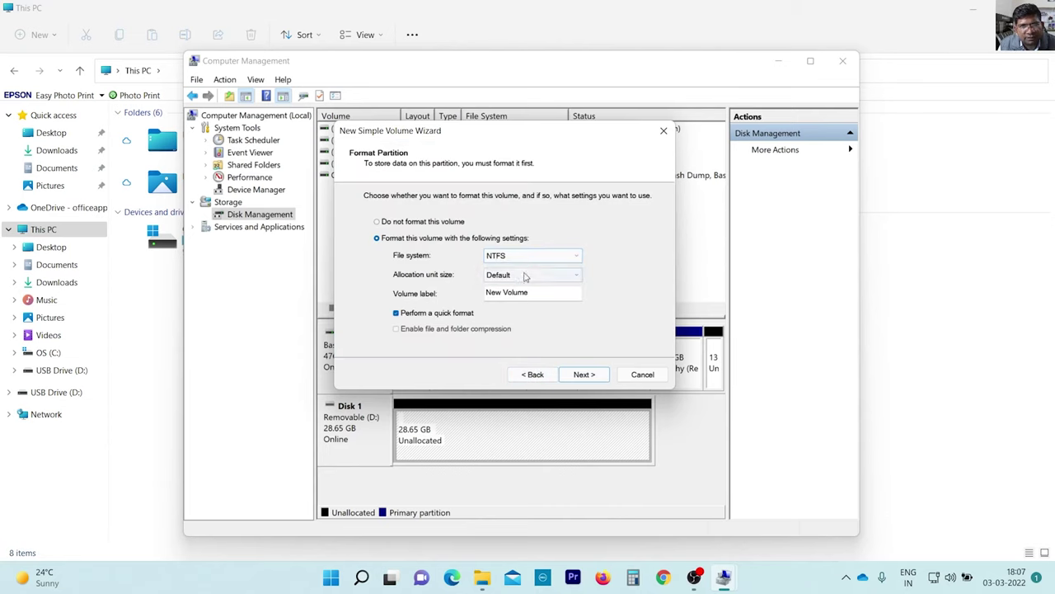
left_click(583, 374)
left_click(583, 375)
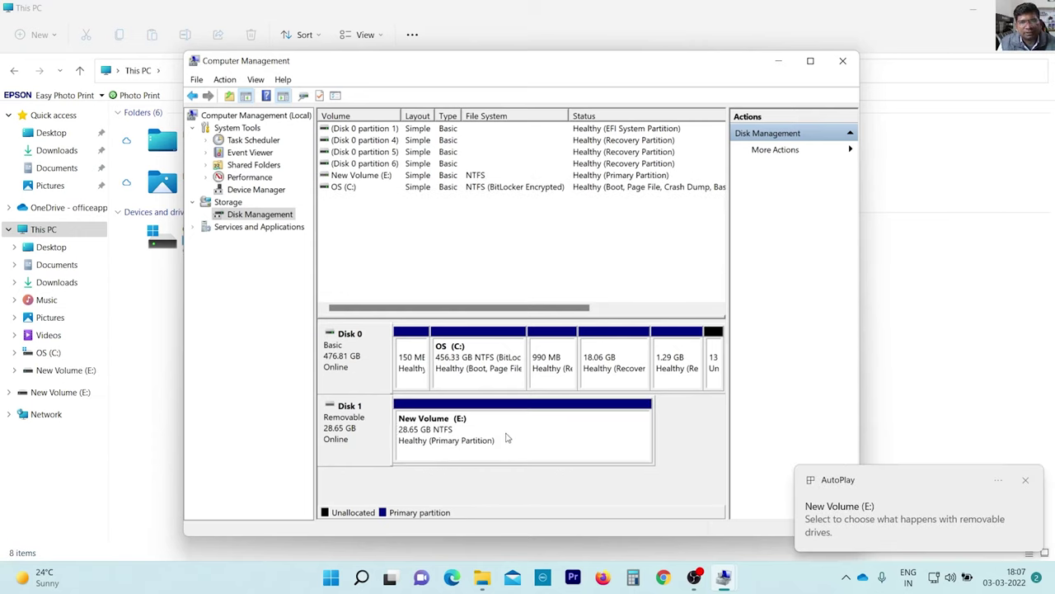
Close Computer Management, open New Volume (E:) from This PC to check its contents, and return to This PC
left_click(843, 60)
double_click(396, 248)
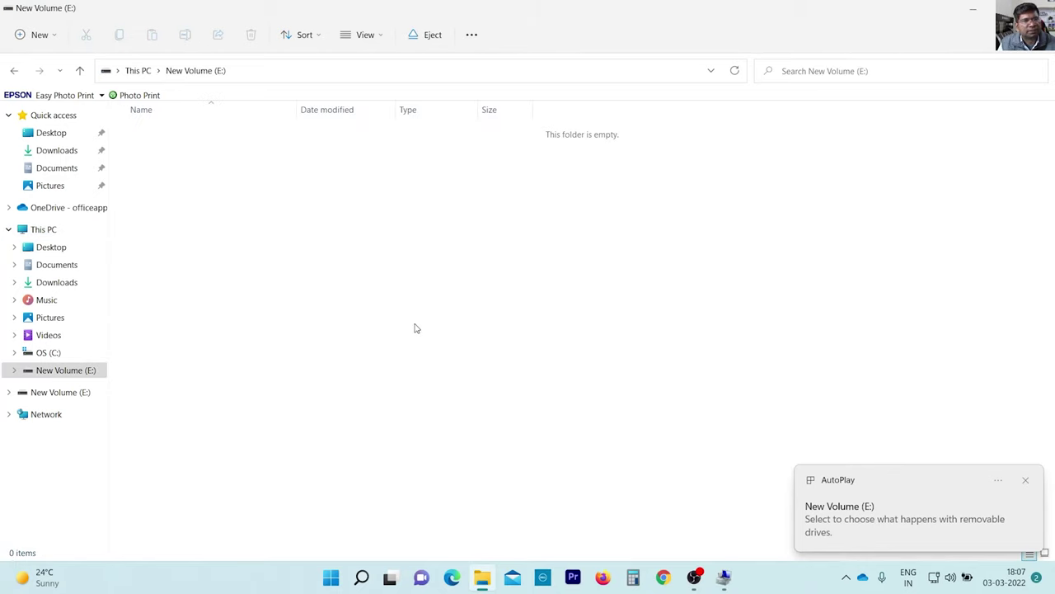
left_click(15, 71)
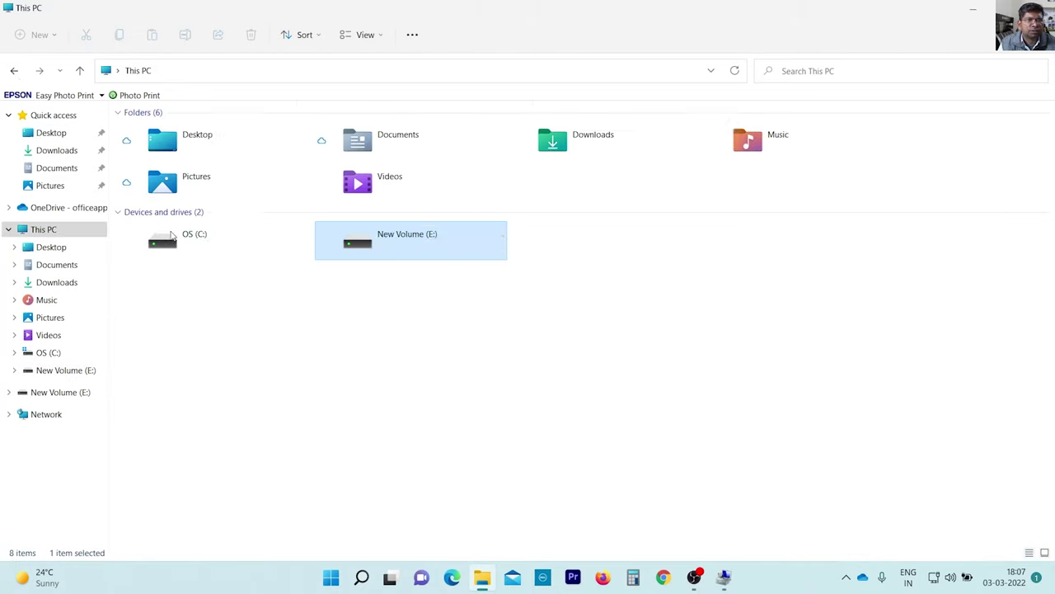